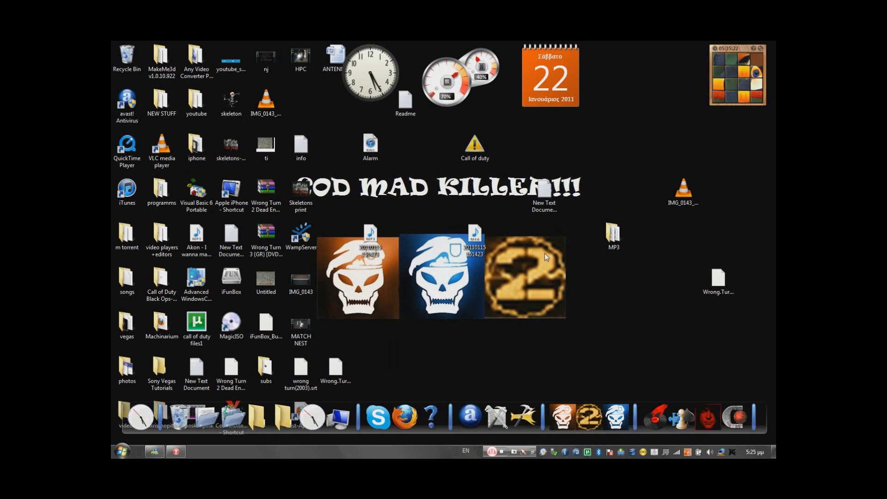
Decline the uTorrent update and open the Any Video Converter Professional torrent's download folder from Completed
right_click(587, 452)
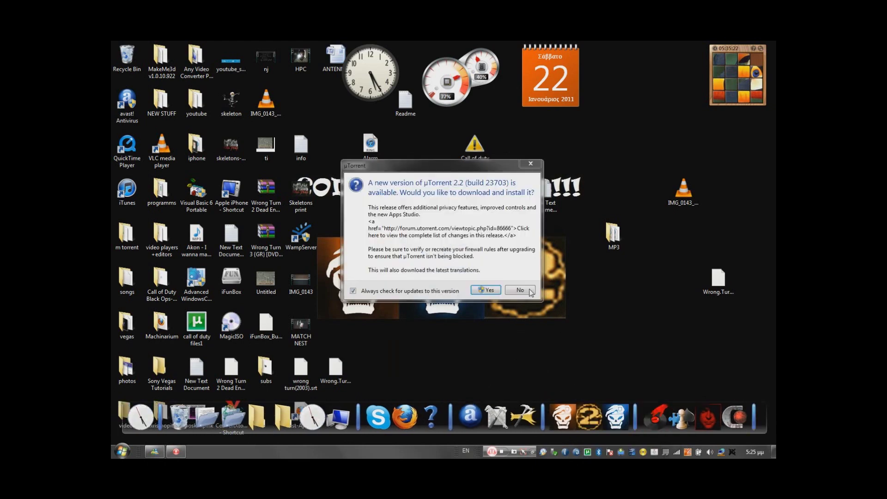
left_click(530, 291)
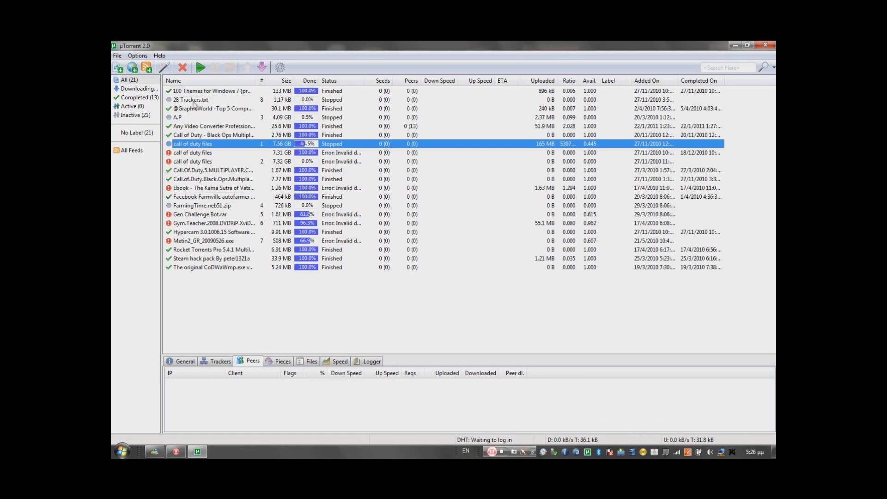
left_click(135, 106)
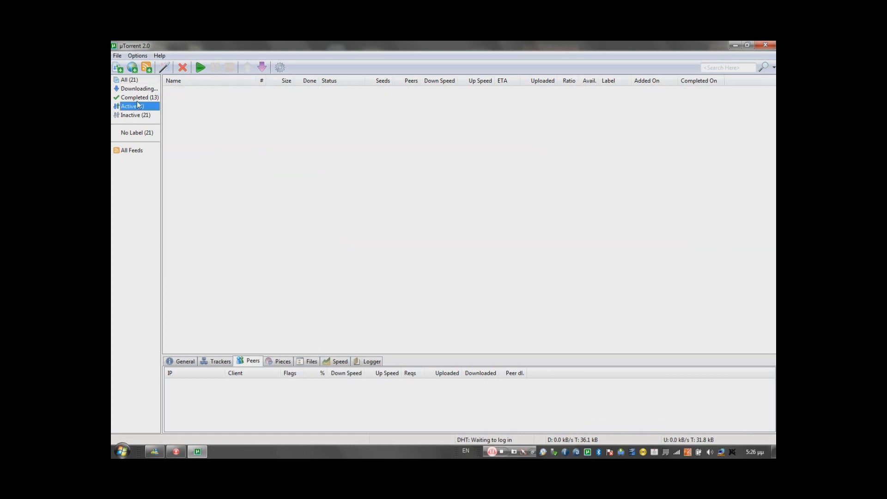
left_click(141, 98)
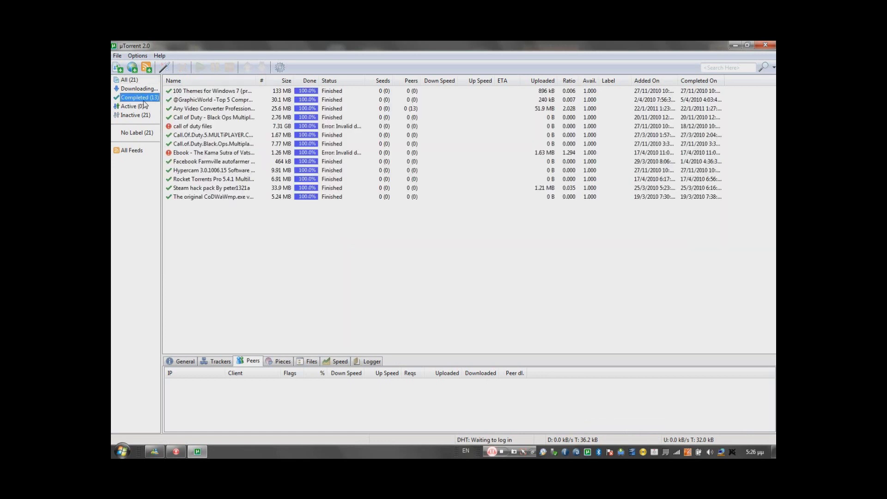
left_click(229, 118)
left_click(227, 110)
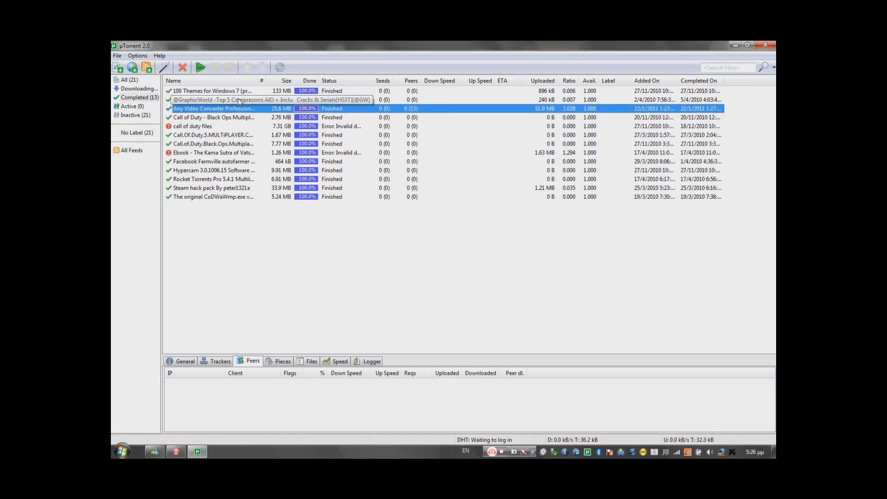
right_click(236, 112)
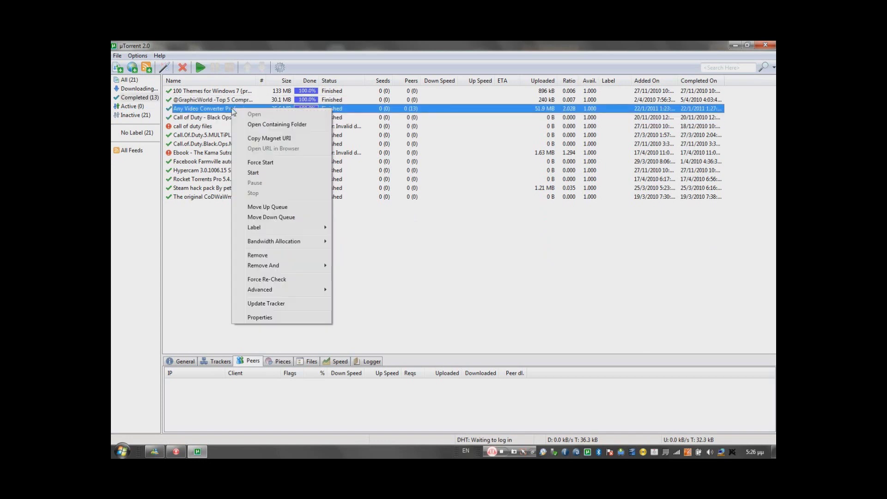
left_click(258, 125)
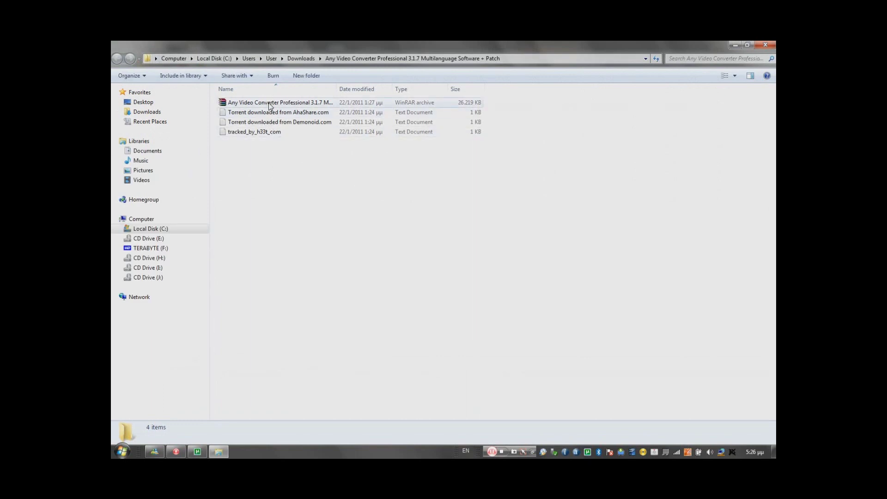
Extract the WinRAR archive here and run the any-video-converter installer from the extracted folder
left_click(270, 106)
right_click(269, 98)
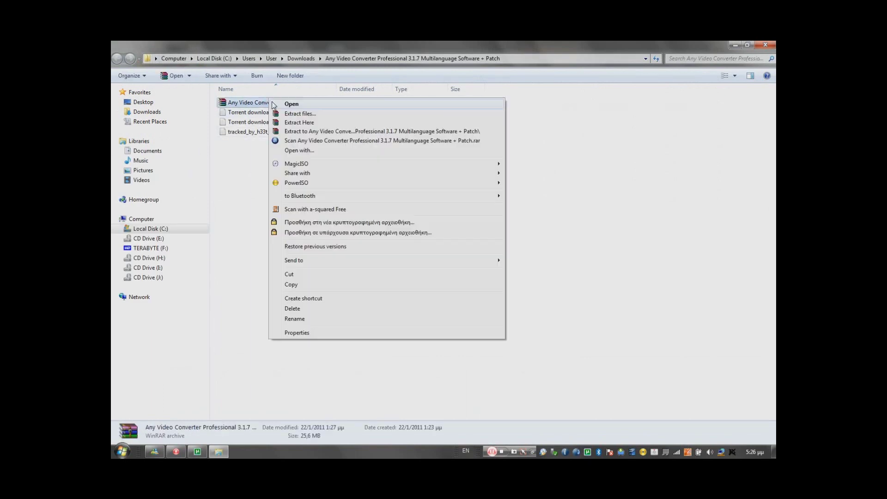
left_click(329, 123)
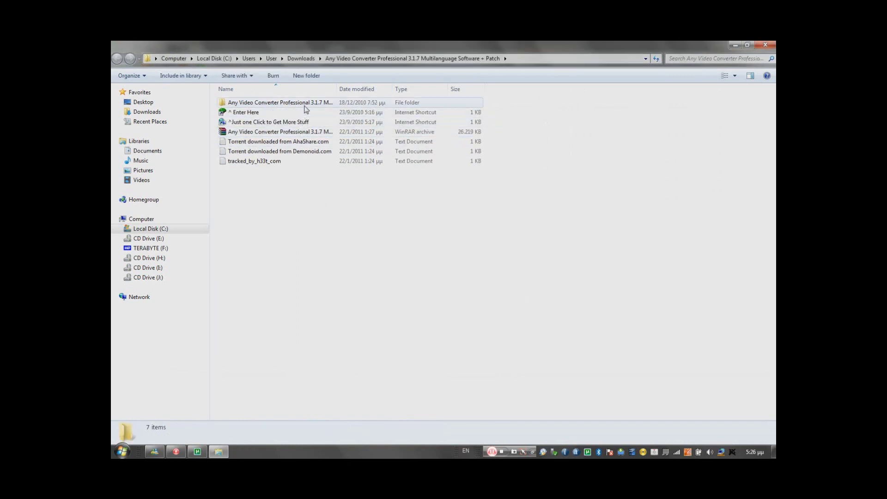
double_click(283, 102)
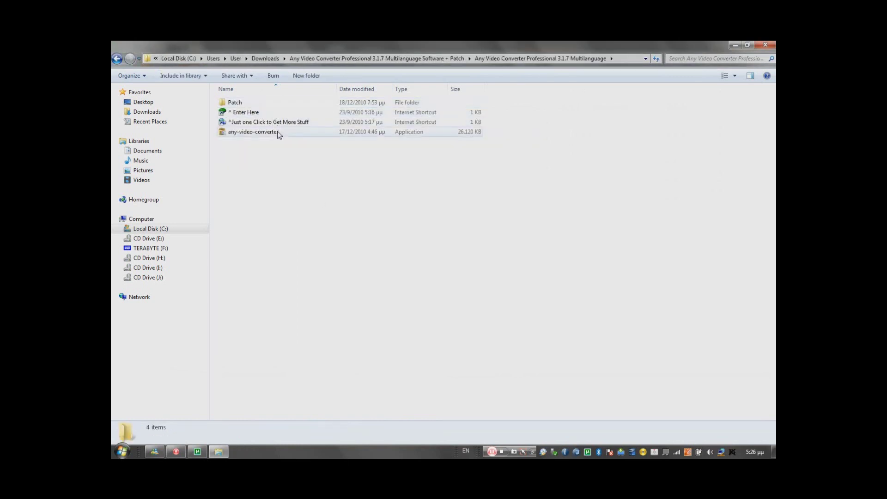
double_click(279, 133)
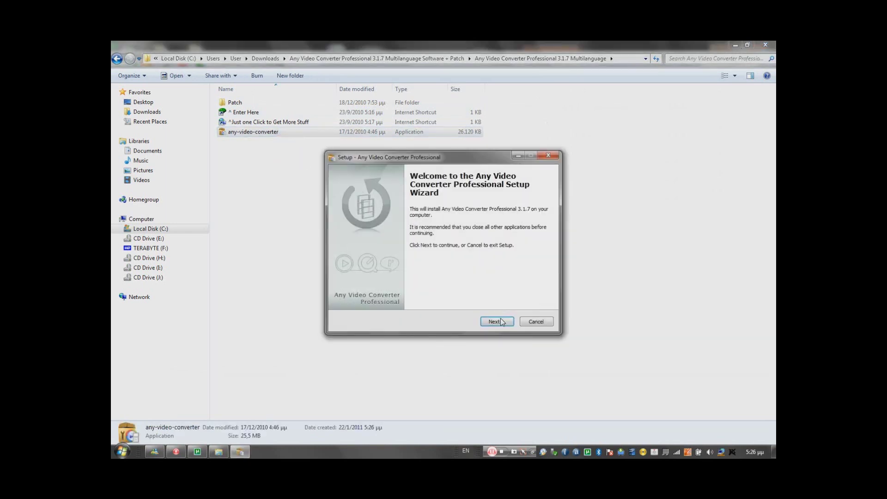
Install Any Video Converter Professional 3.1.7 with default location, Start Menu folder and desktop icon, unchecking launch
left_click(500, 320)
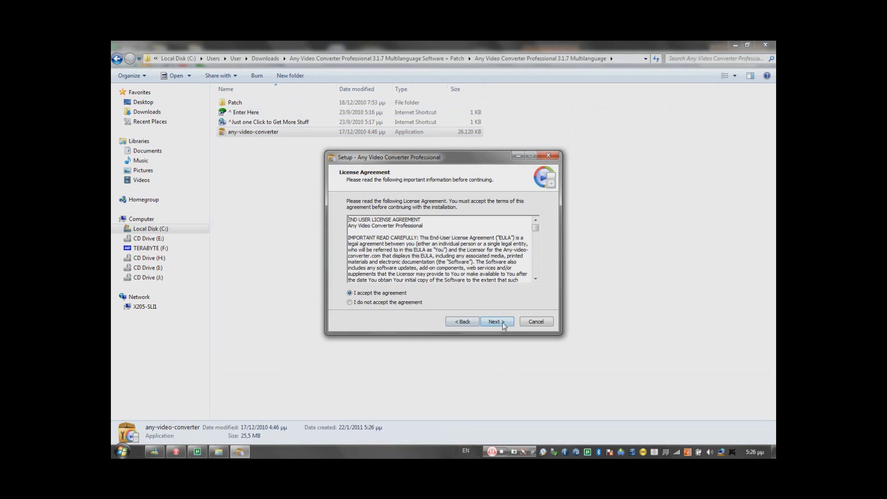
left_click(502, 322)
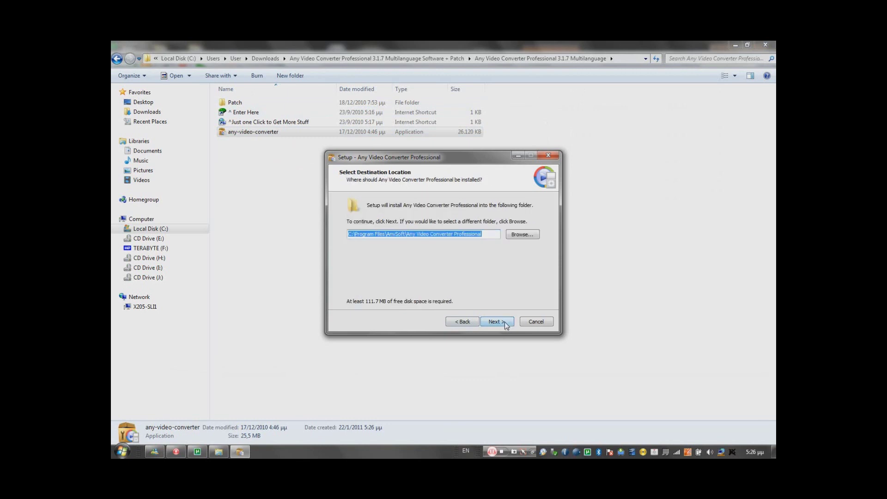
left_click(505, 322)
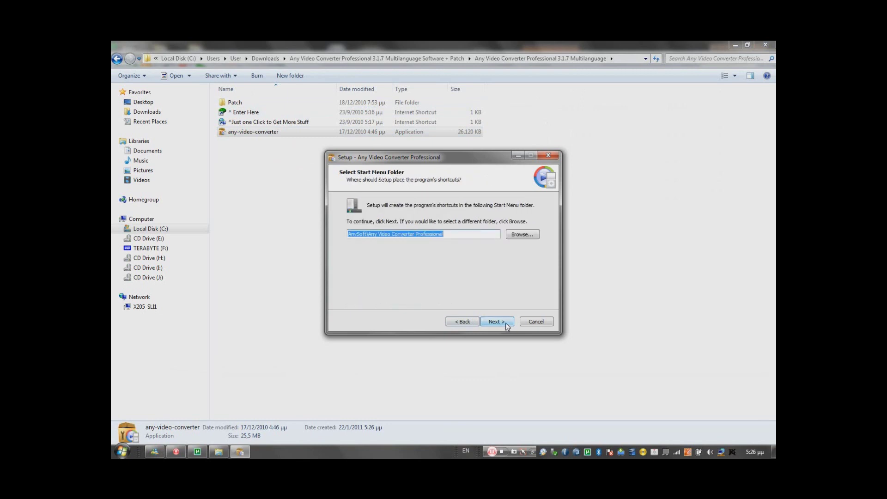
left_click(505, 323)
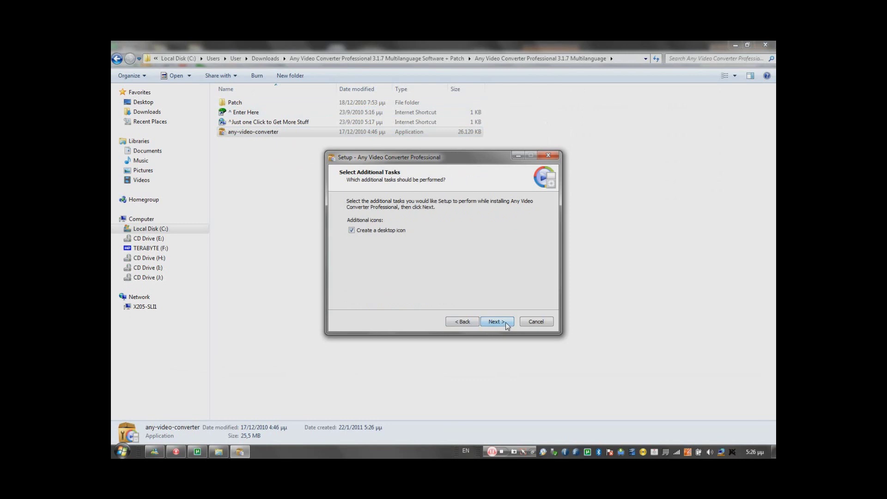
left_click(505, 322)
left_click(506, 322)
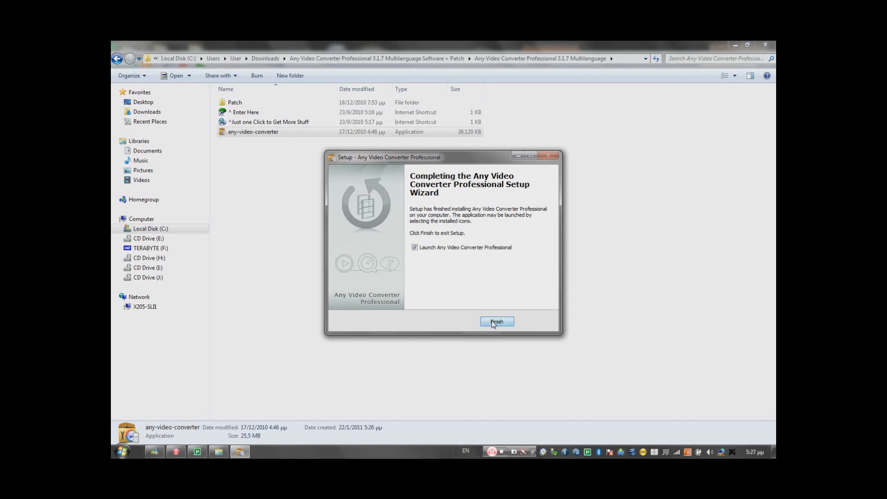
left_click(414, 248)
Finish the setup wizard and copy the patch executable from the Patch folder
left_click(496, 322)
double_click(270, 103)
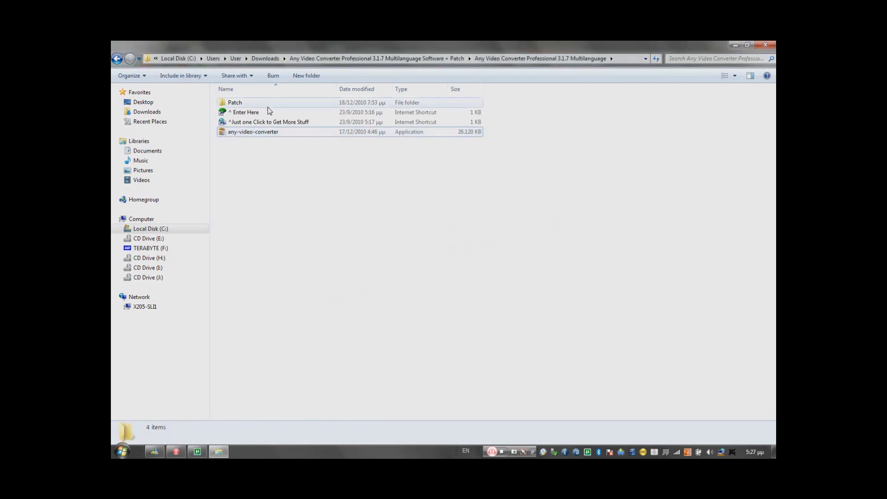
right_click(301, 107)
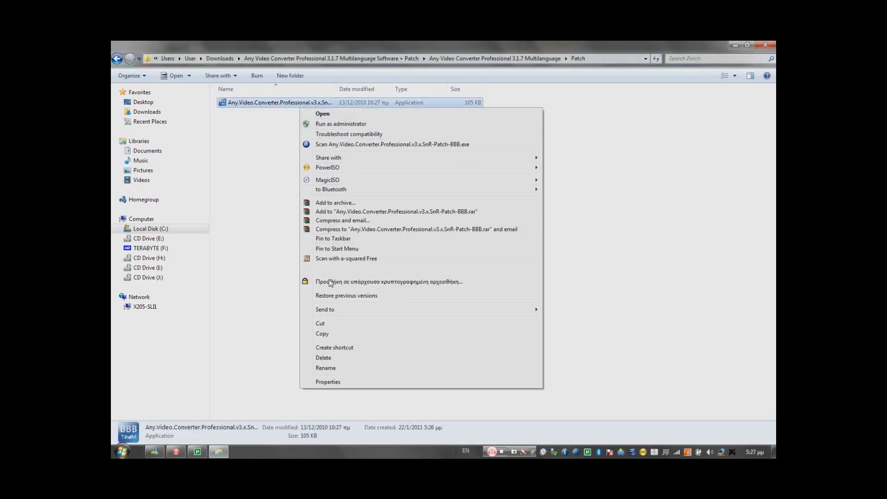
left_click(343, 335)
key("alt+F4")
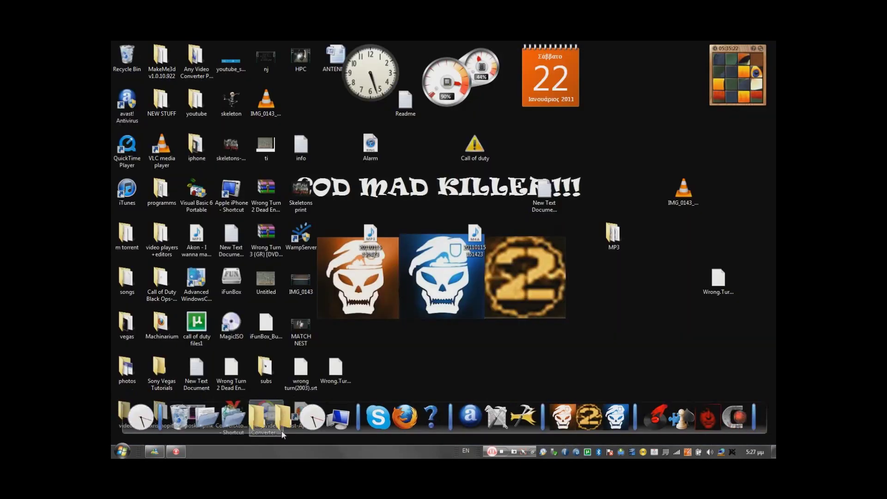
Browse to C:\Program Files\AnvSoft\Any Video Converter Professional
left_click(339, 418)
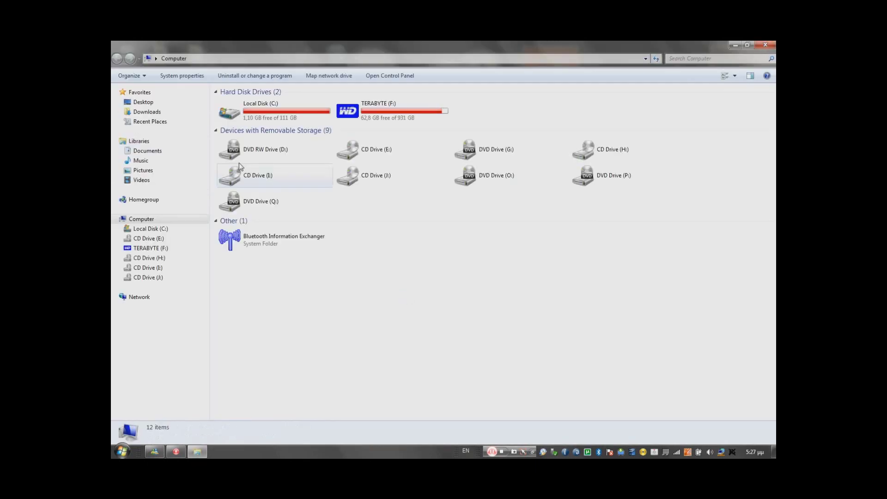
left_click(267, 113)
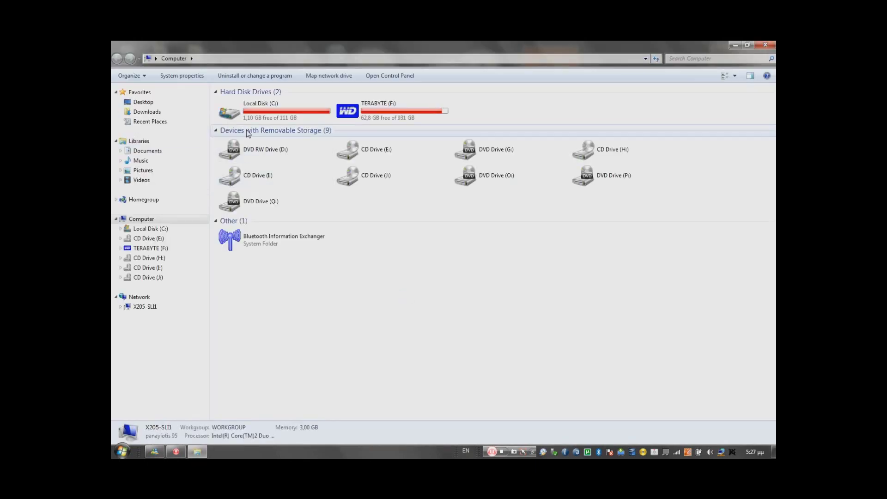
double_click(266, 113)
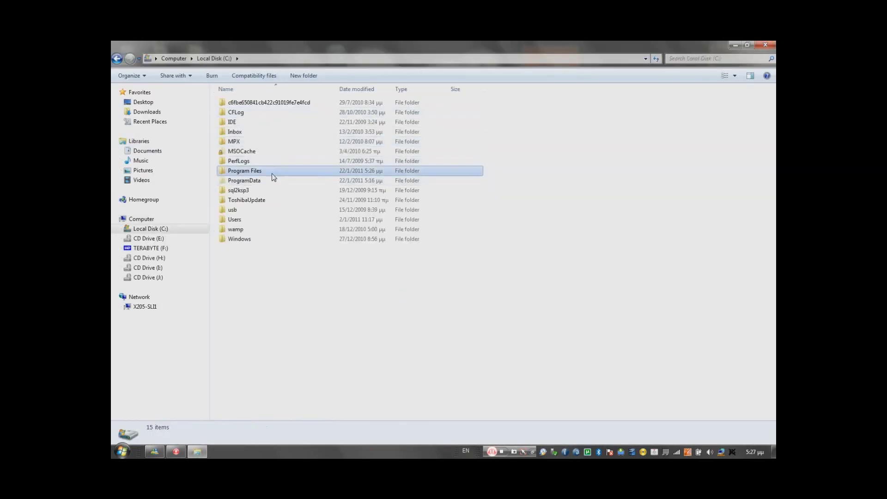
double_click(272, 173)
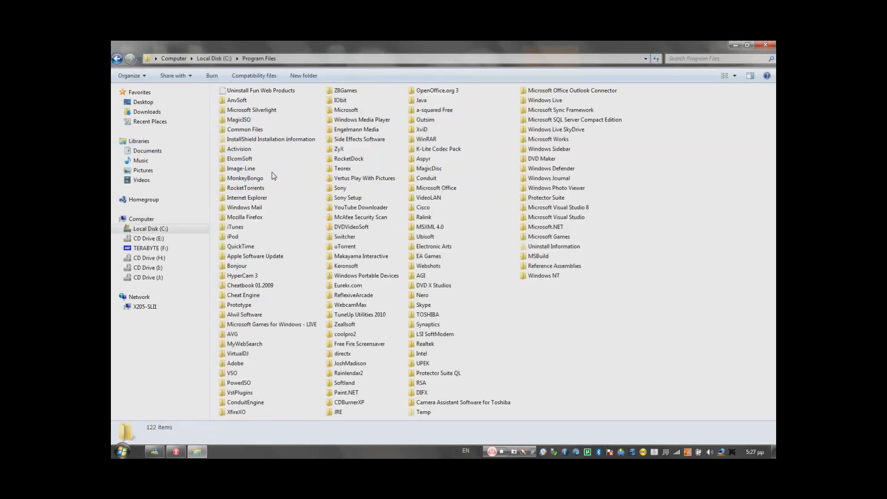
left_click(237, 101)
double_click(238, 103)
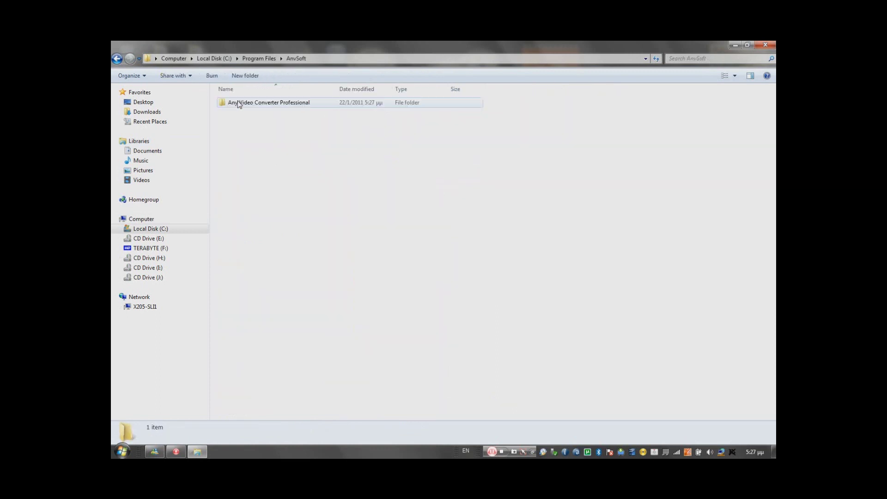
left_click_drag(283, 141, 247, 95)
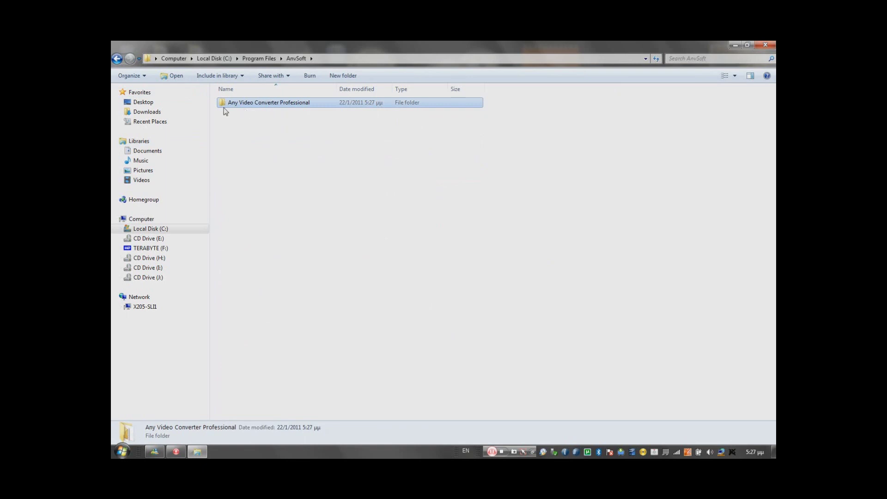
double_click(248, 103)
Paste the patch executable into the install folder, granting administrator permission
scroll(331, 270, "down", 1)
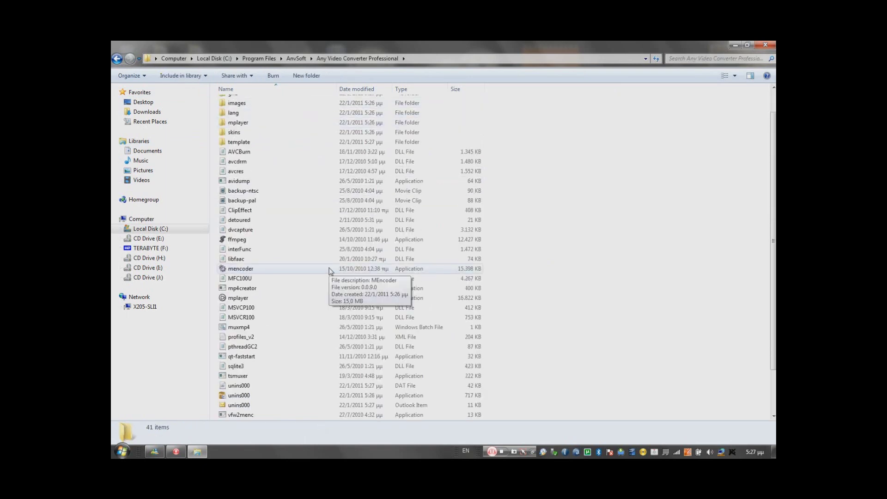
scroll(331, 270, "down", 2)
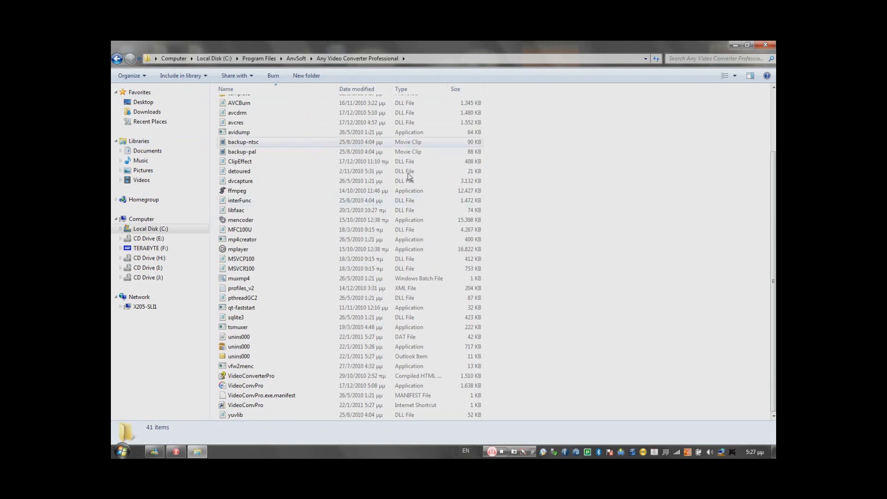
right_click(548, 221)
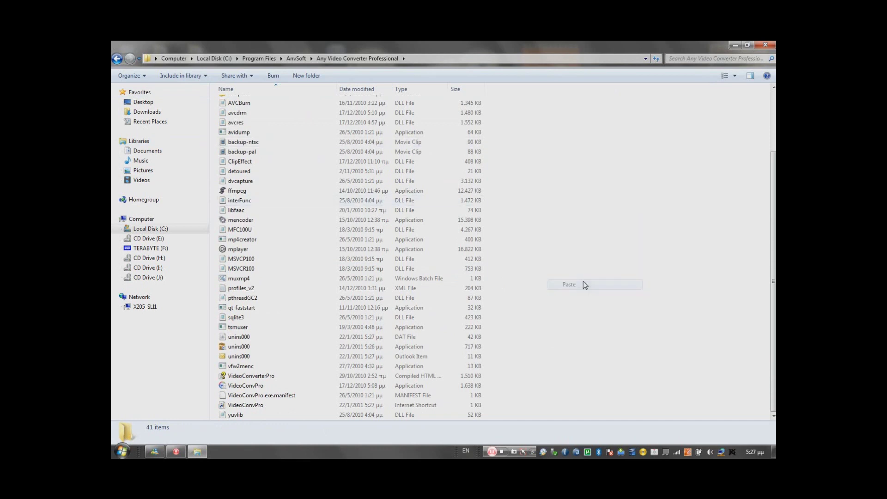
left_click(568, 284)
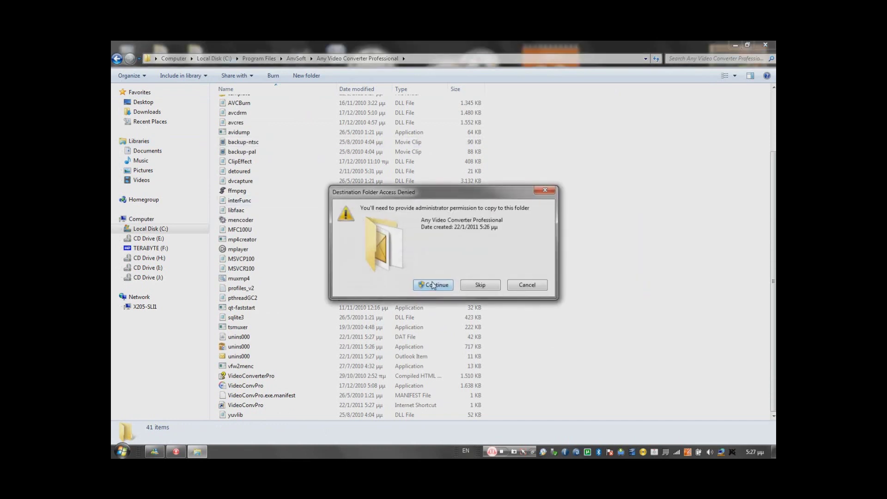
left_click(434, 285)
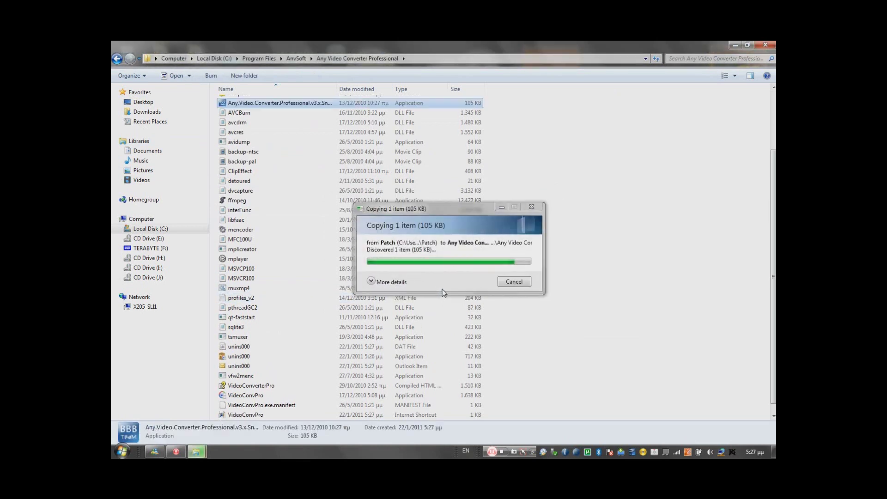
Run the patch as administrator to patch VideoConvPro.exe, close the patcher and select VideoConvPro
right_click(312, 104)
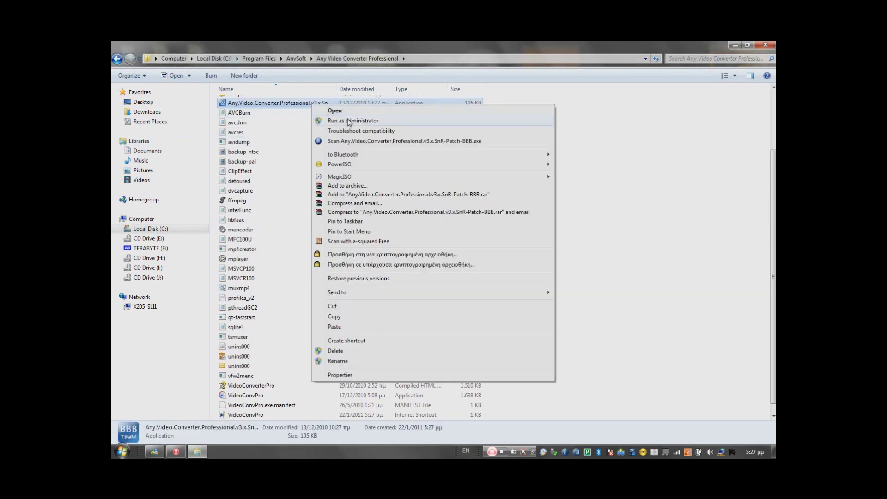
left_click(364, 122)
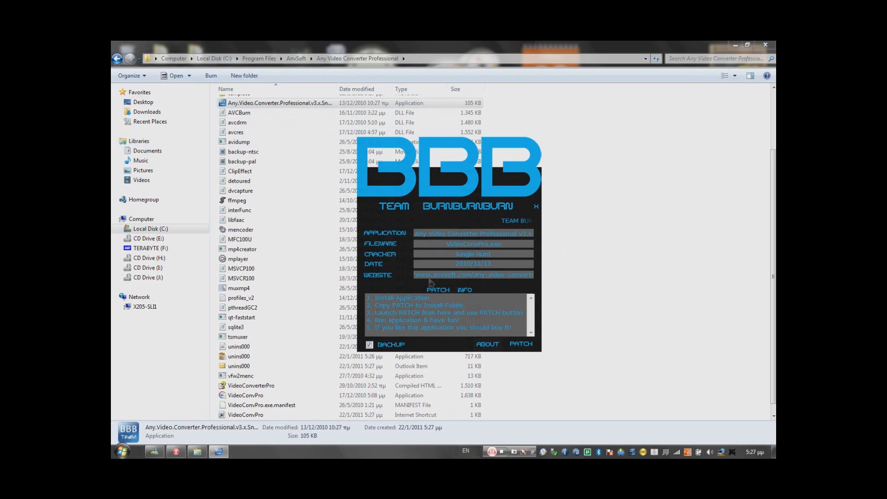
left_click(521, 345)
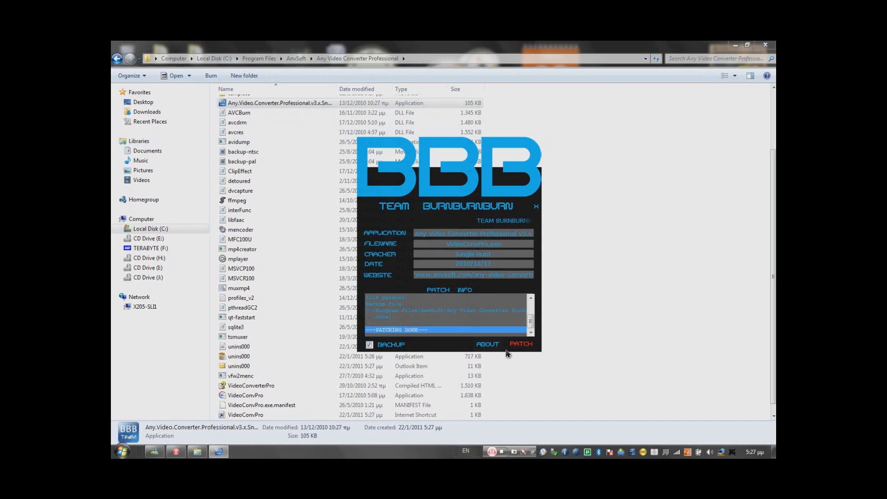
left_click(536, 207)
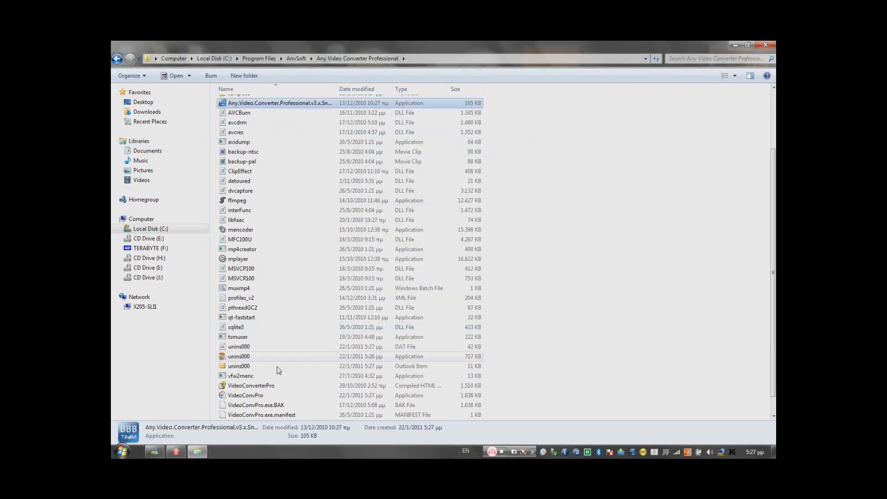
left_click(273, 395)
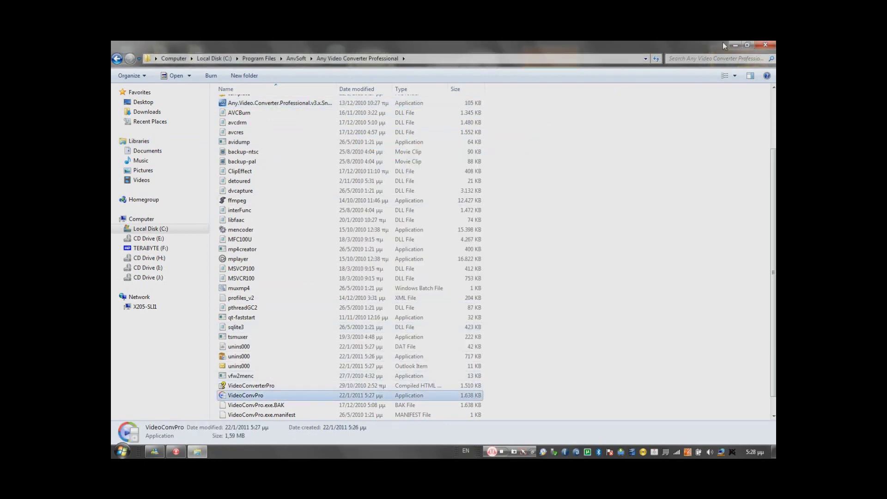
Launch the patched VideoConvPro and arrange its window over the desktop
double_click(298, 397)
left_click(734, 44)
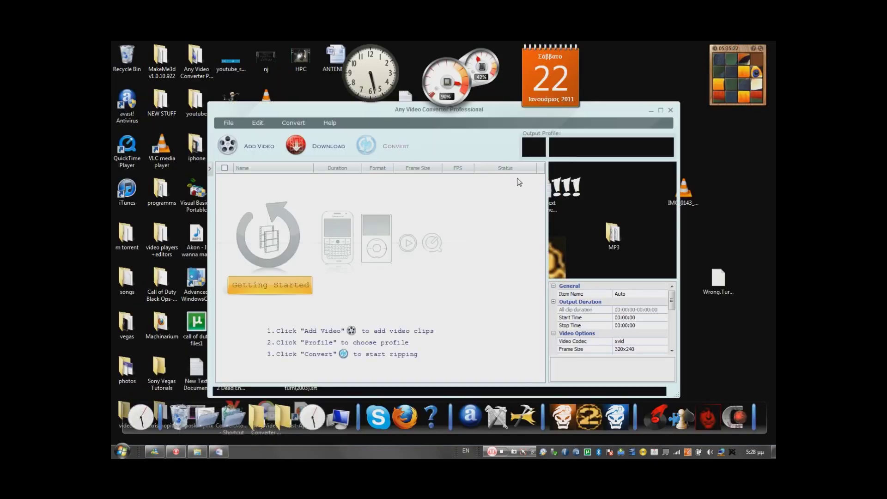
left_click_drag(476, 111, 472, 142)
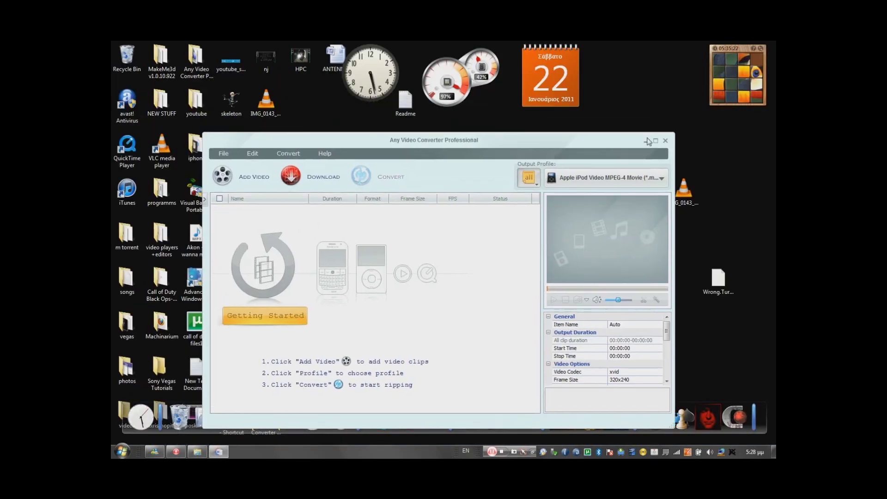
left_click(655, 141)
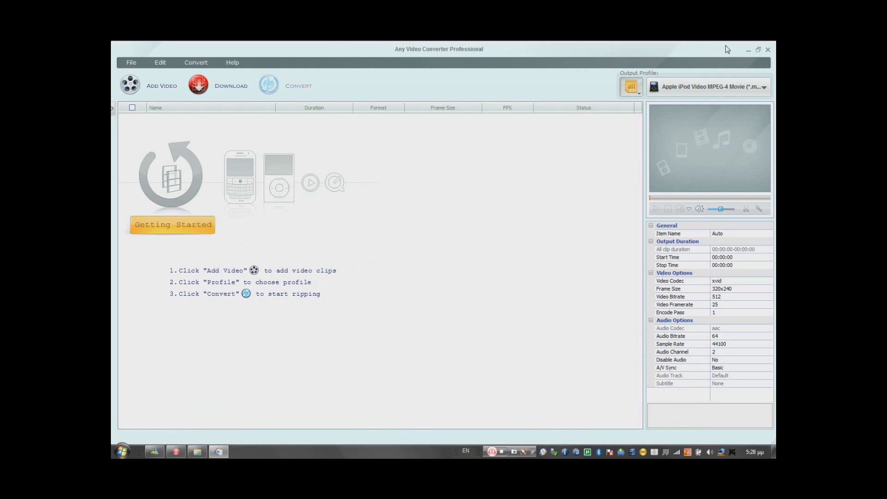
left_click(757, 50)
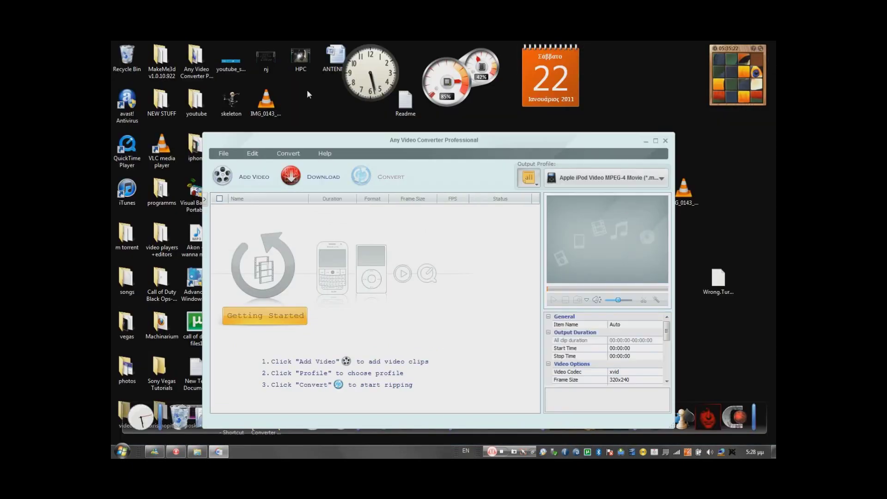
Drag HPC.mpg from the desktop into the conversion list and maximize the converter window
left_click(304, 59)
left_click_drag(304, 60, 273, 234)
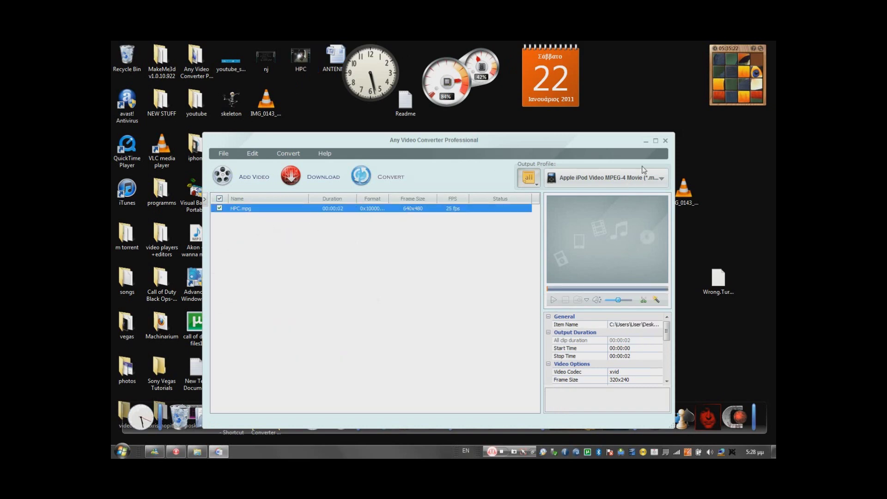
left_click(656, 142)
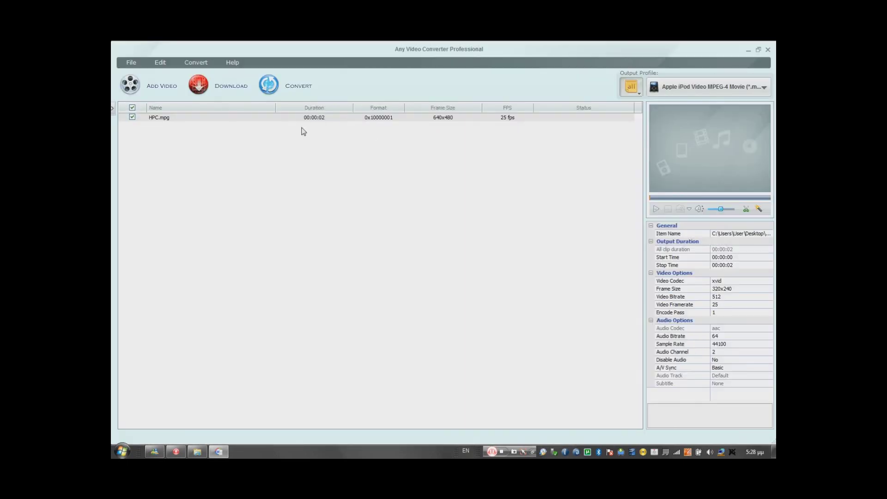
left_click(162, 65)
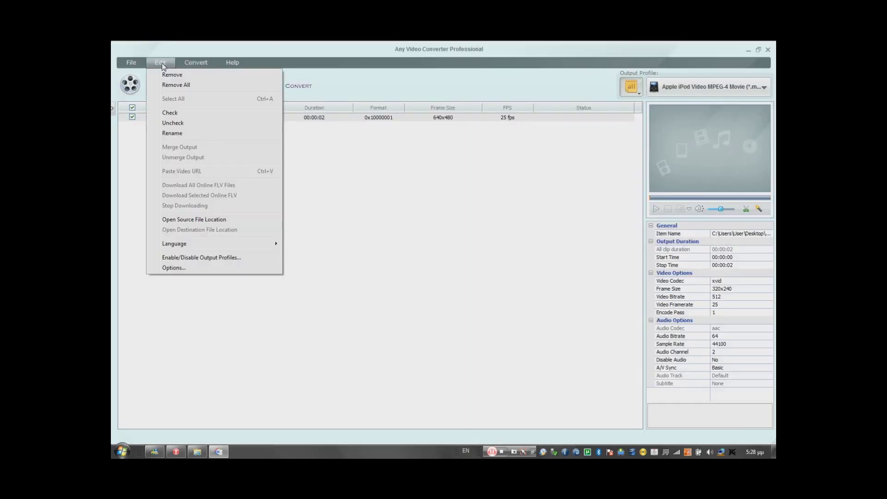
In Options, keep process priority at Normal and set the YouTube file format to 1080p
left_click(190, 267)
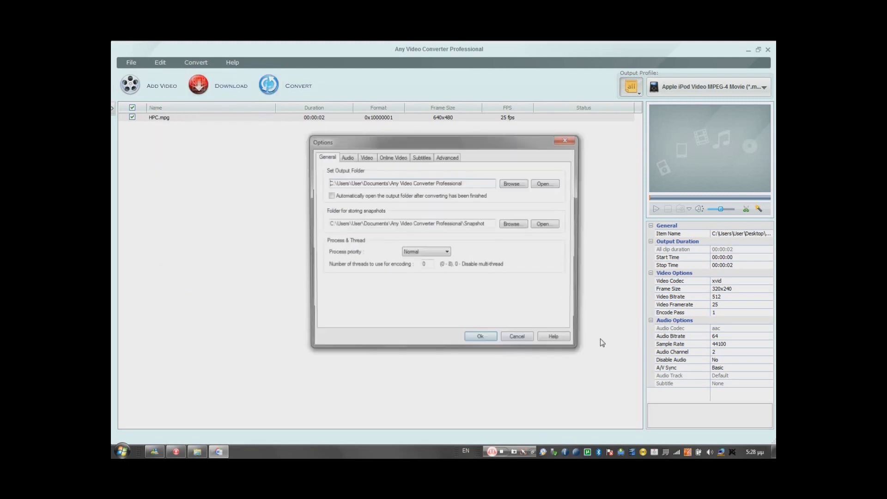
left_click(447, 253)
left_click(440, 273)
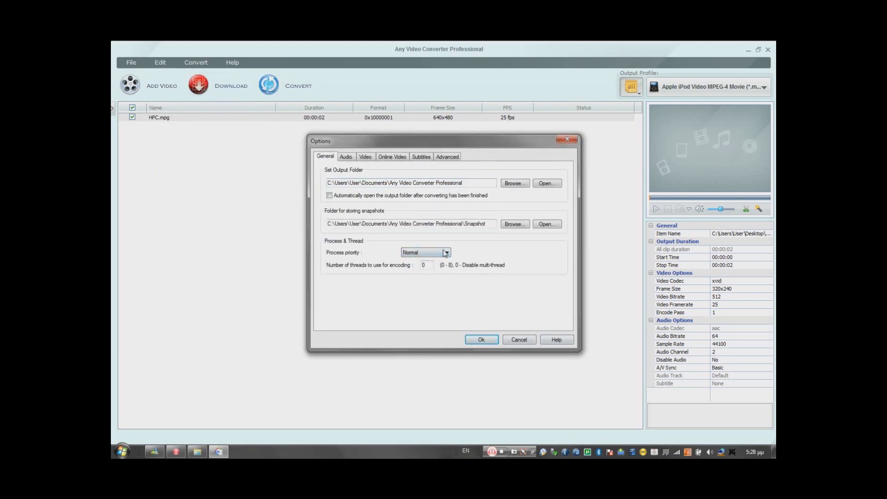
left_click(445, 253)
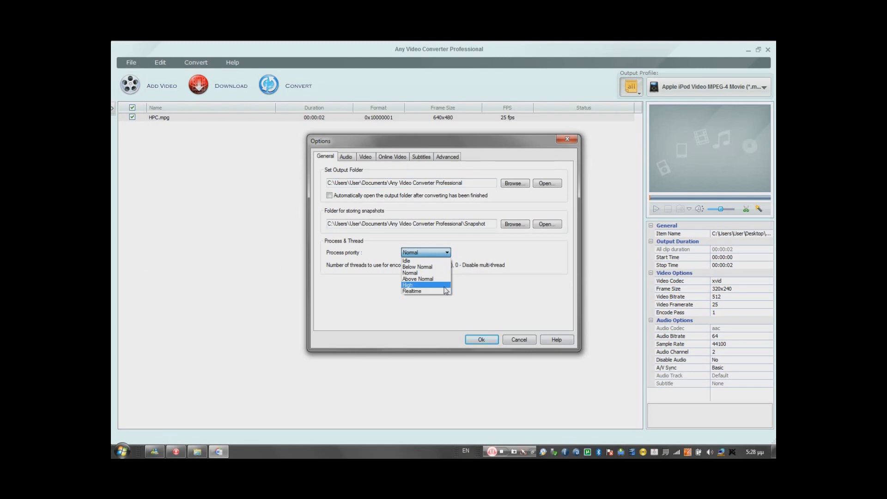
left_click(446, 273)
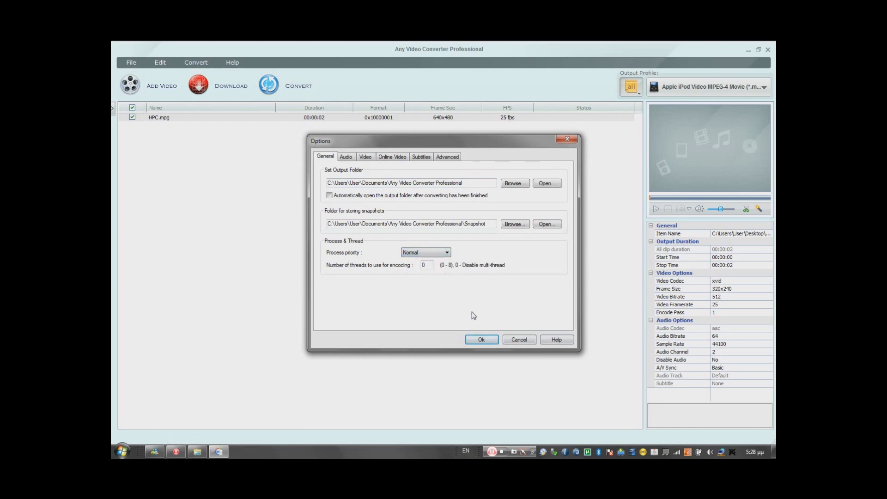
left_click(393, 157)
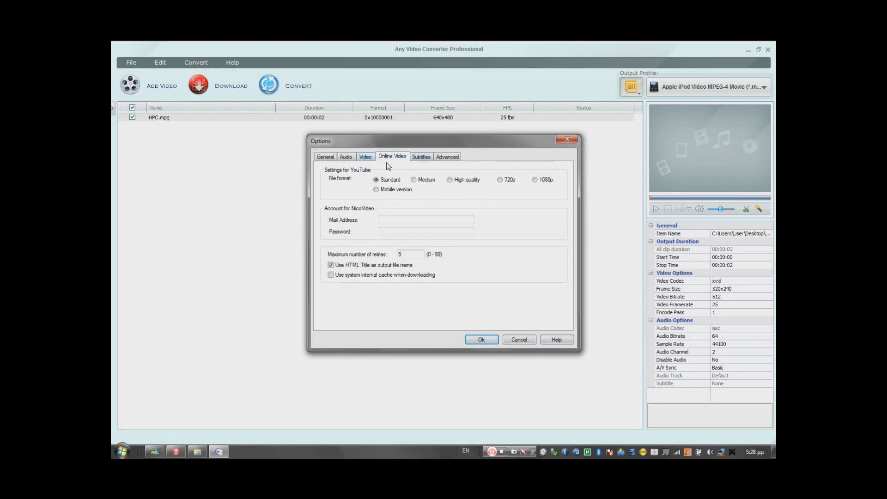
left_click(535, 180)
left_click(484, 340)
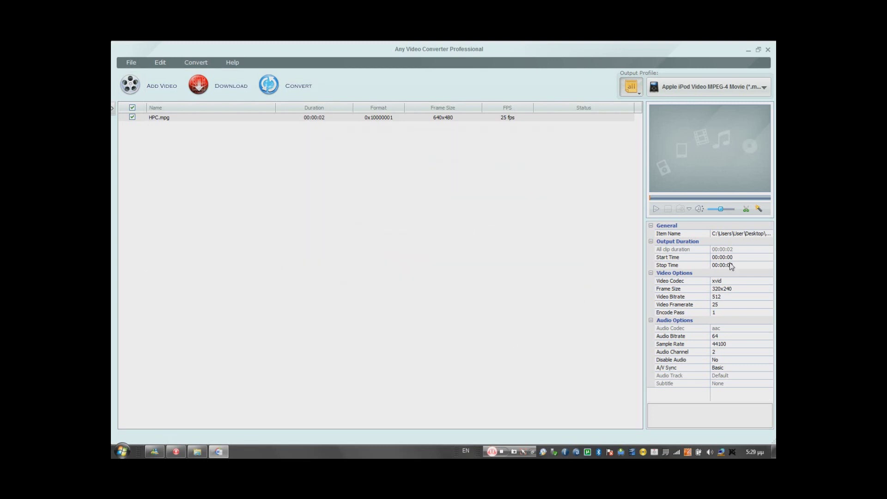
Choose Flash Video Movie (*.flv) from the Output Profile list
left_click(705, 290)
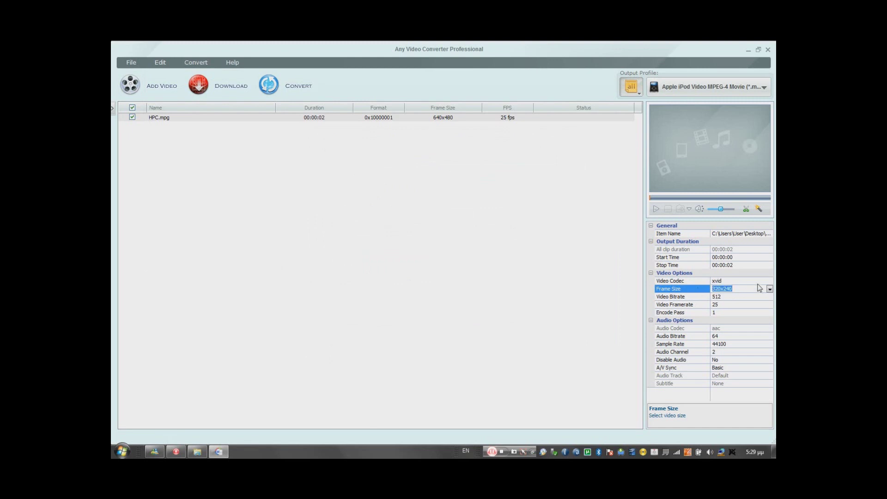
left_click(764, 92)
scroll(727, 364, "down", 3)
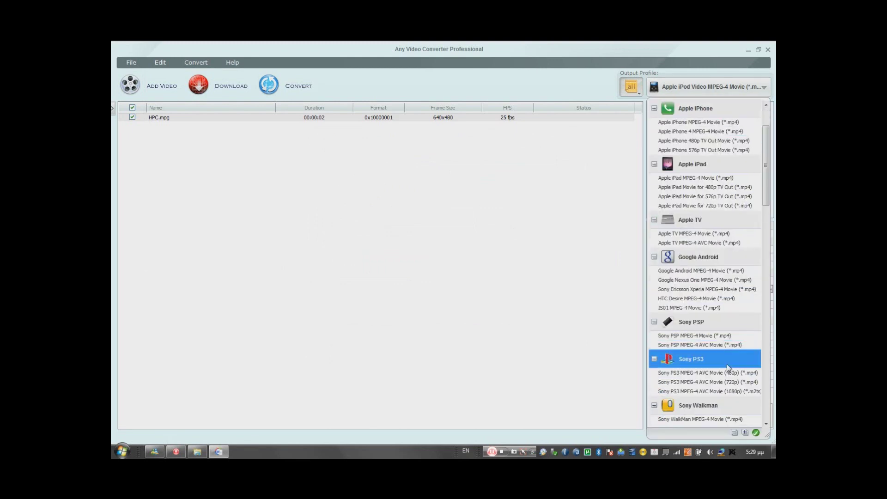
scroll(728, 300, "up", 2)
scroll(726, 220, "up", 1)
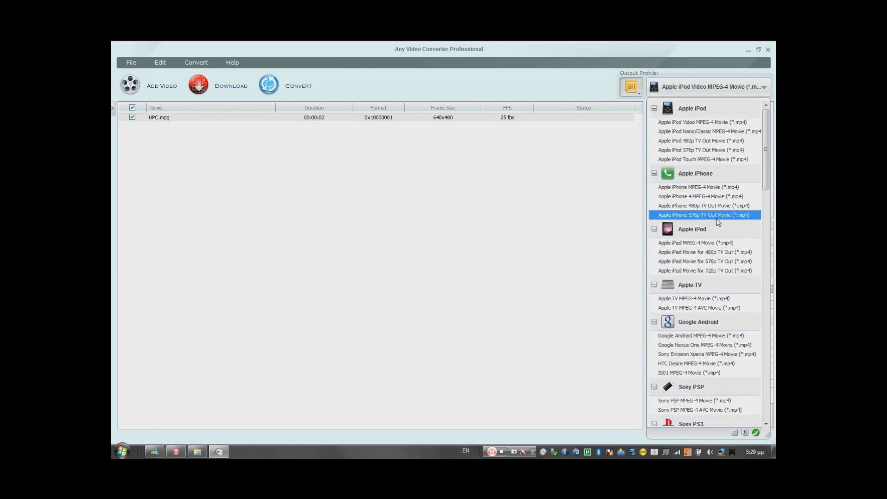
scroll(714, 243, "down", 6)
scroll(724, 275, "down", 10)
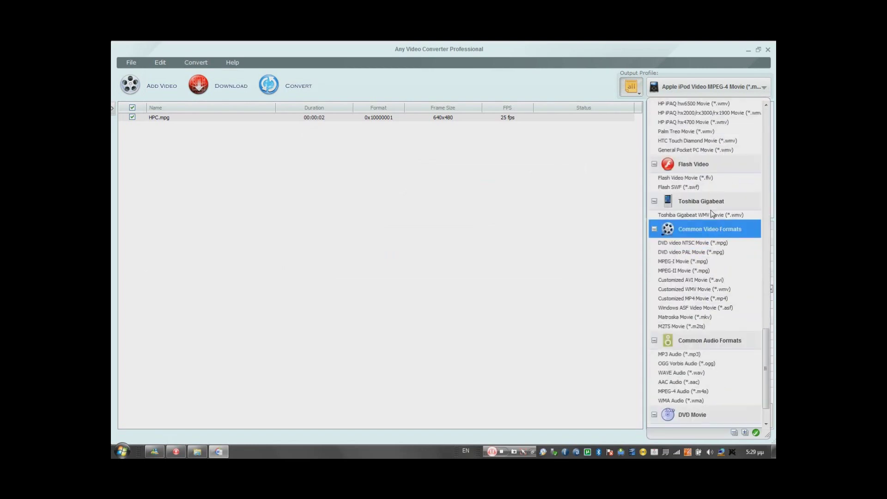
left_click(732, 178)
left_click(754, 282)
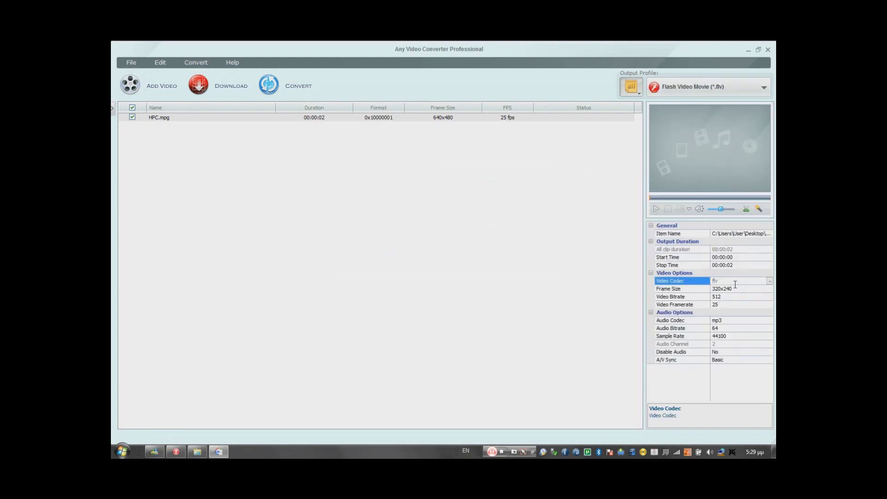
Replace the 320x240 frame size with 1920x1080
left_click(736, 288)
left_click_drag(735, 287, 690, 290)
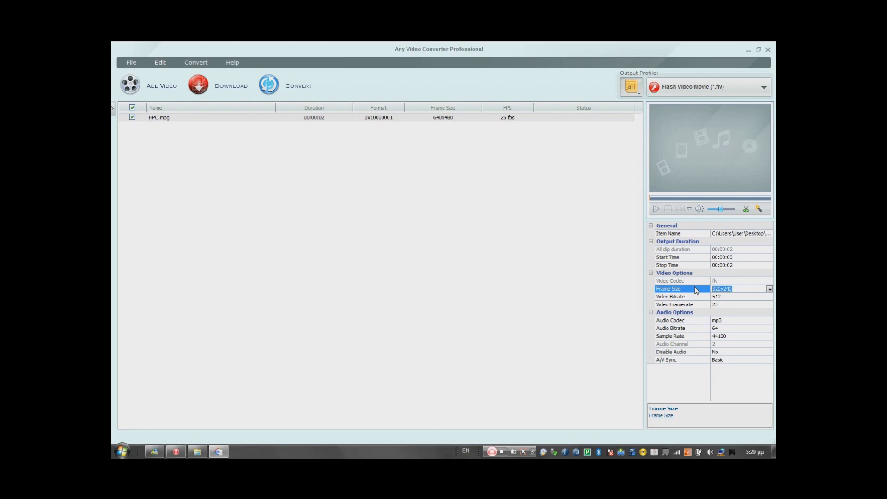
type("19")
left_click_drag(727, 291, 723, 291)
left_click(505, 349)
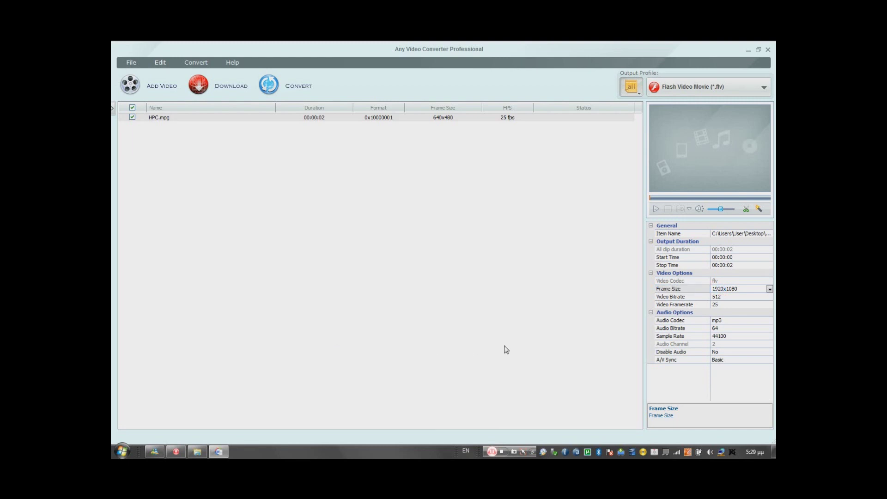
left_click(726, 291)
left_click(630, 301)
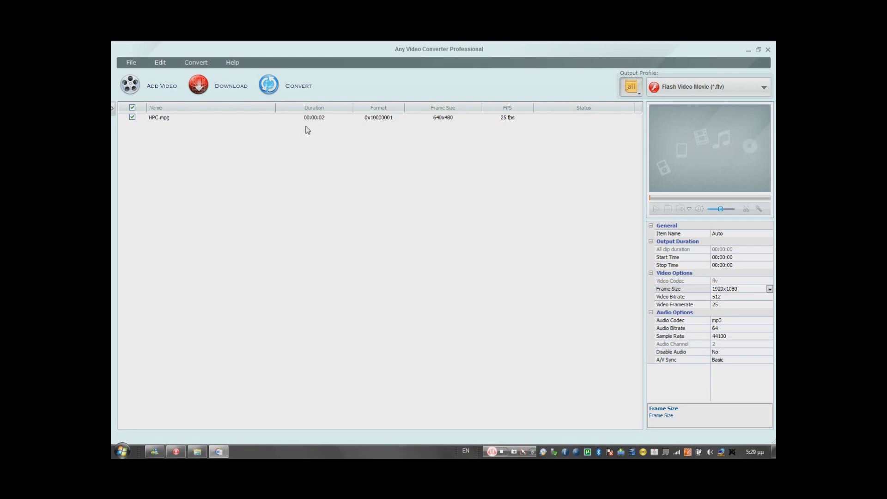
Check HPC.mpg's video framerate stays at 25
left_click(293, 118)
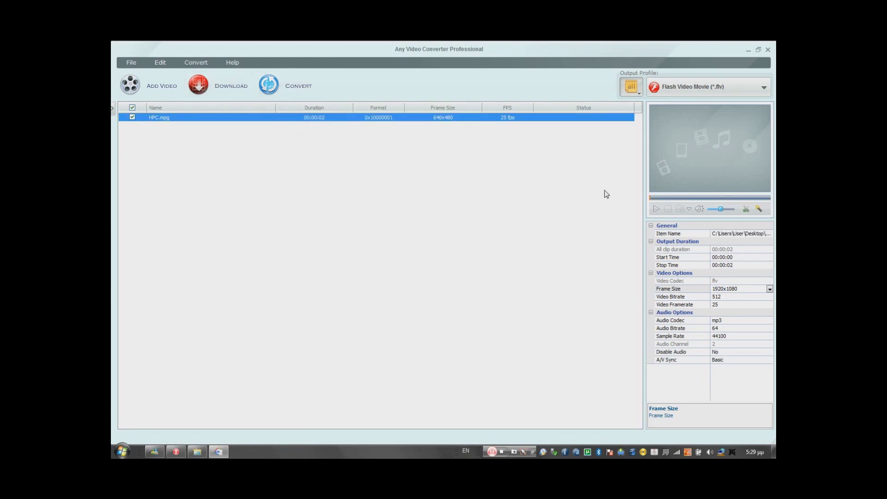
left_click(718, 305)
left_click_drag(719, 304, 714, 305)
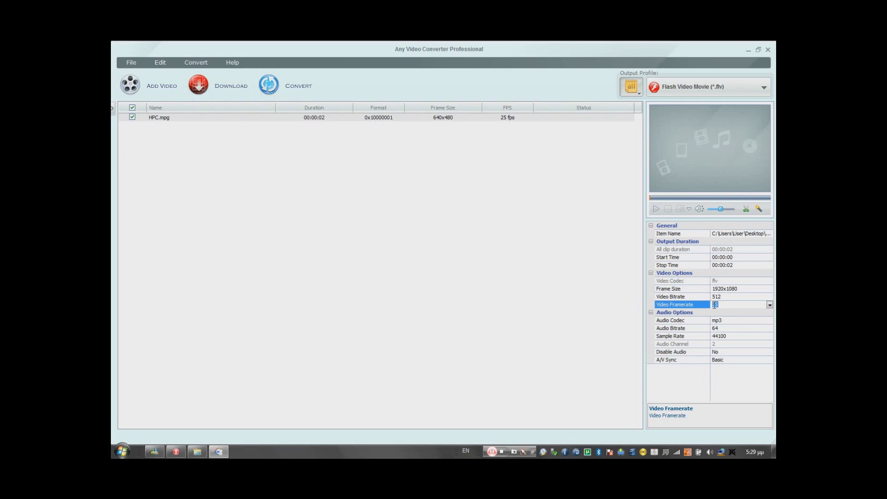
left_click(721, 305)
left_click(563, 310)
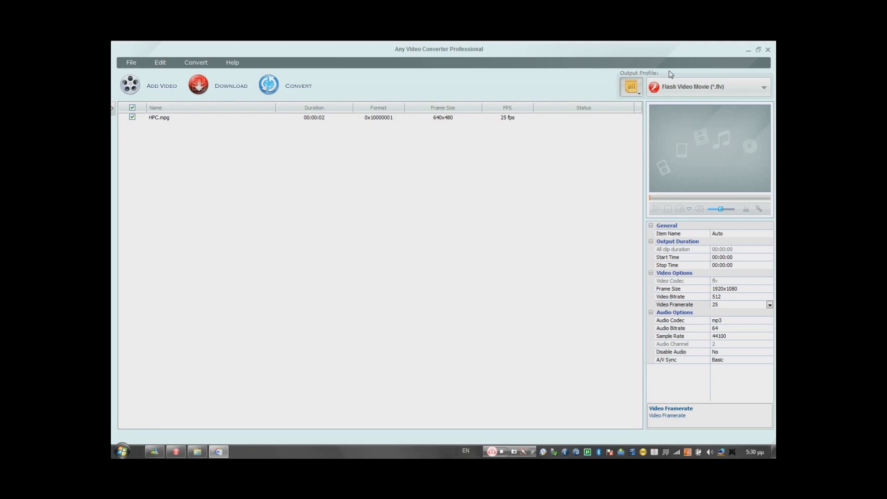
Confirm the YouTube file format is still 1080p in Options
left_click(156, 68)
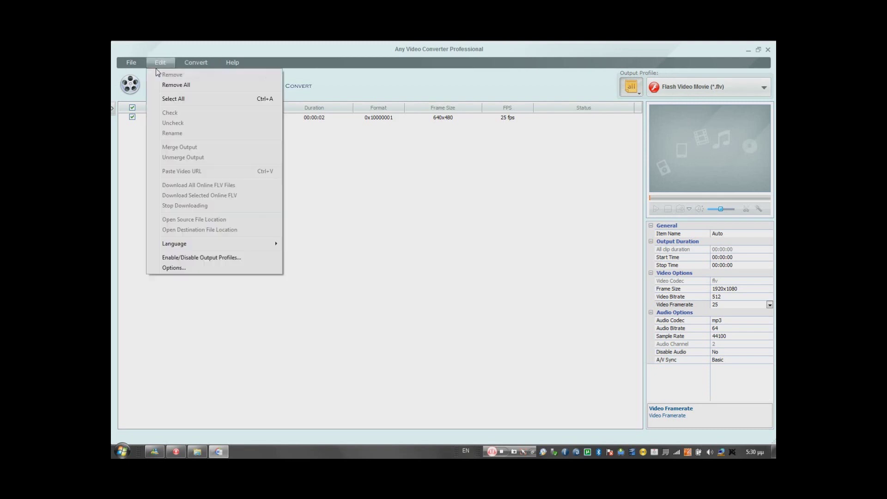
left_click(213, 269)
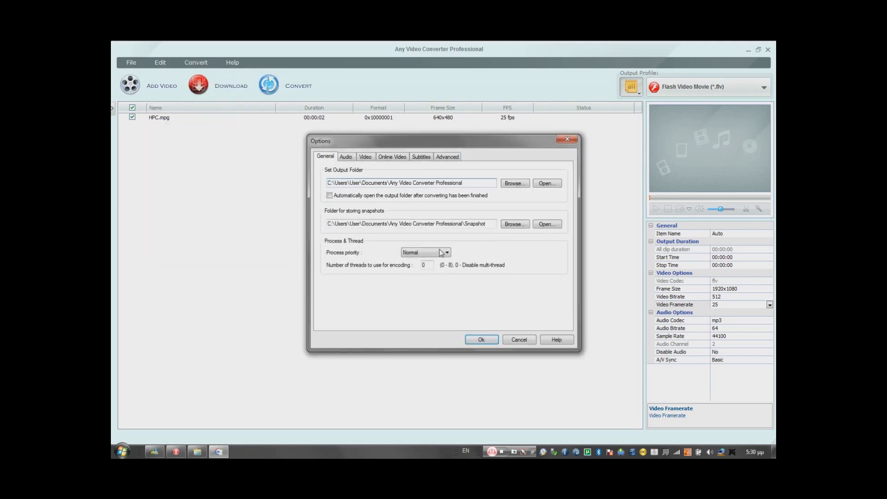
left_click(392, 157)
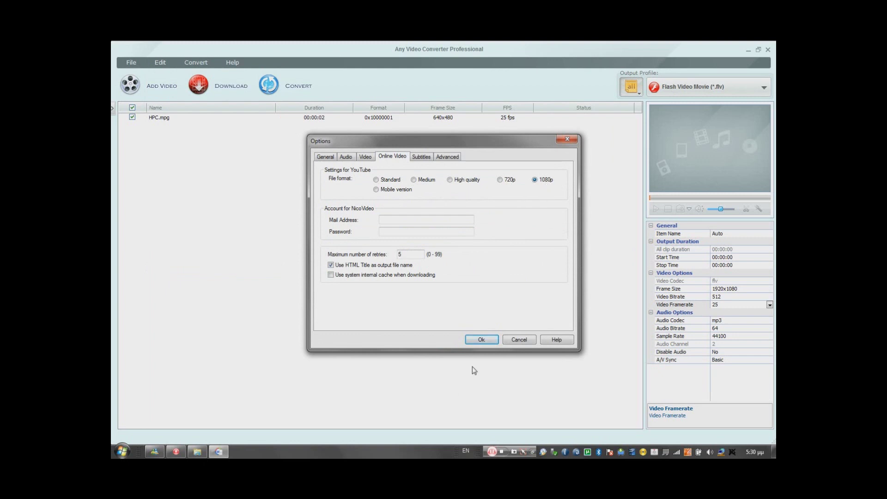
left_click(479, 340)
Convert HPC.mpg, then open the output folder and select the resulting HPC_007 file
left_click(276, 85)
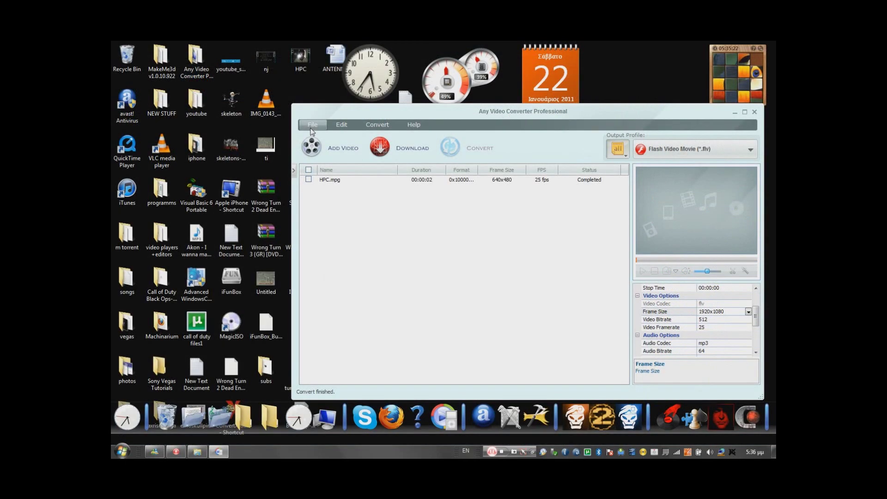
left_click(312, 124)
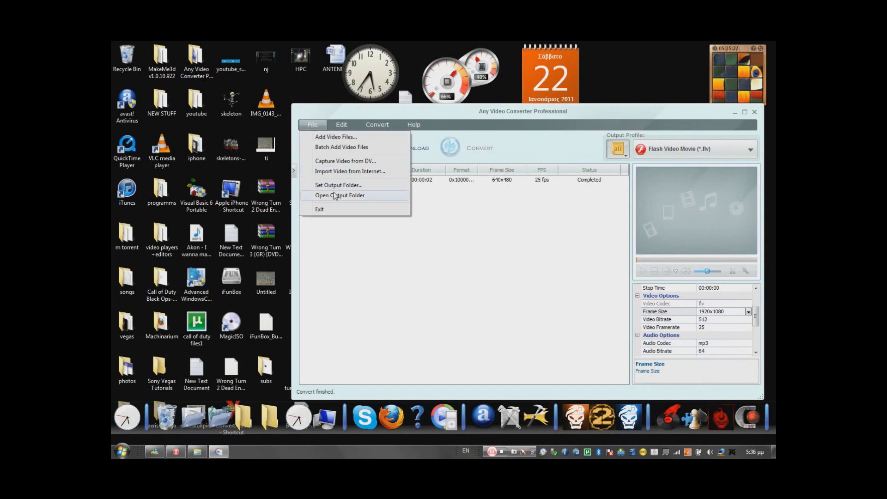
left_click(335, 196)
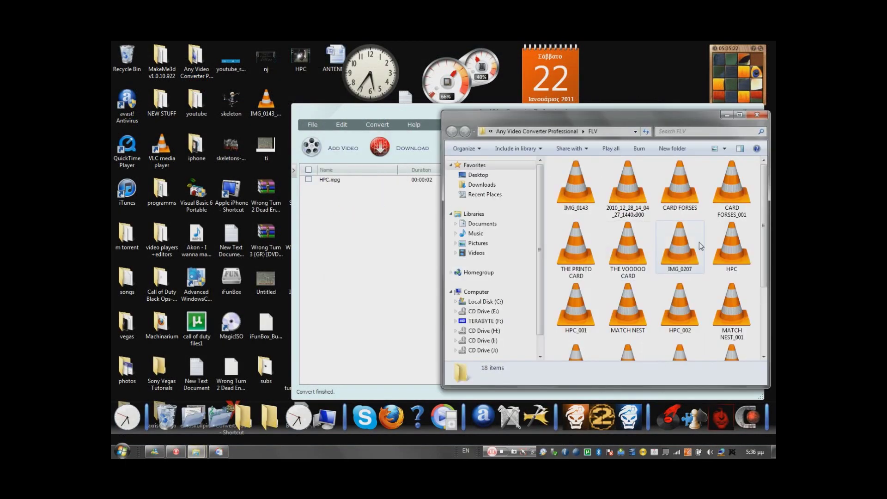
scroll(725, 296, "down", 3)
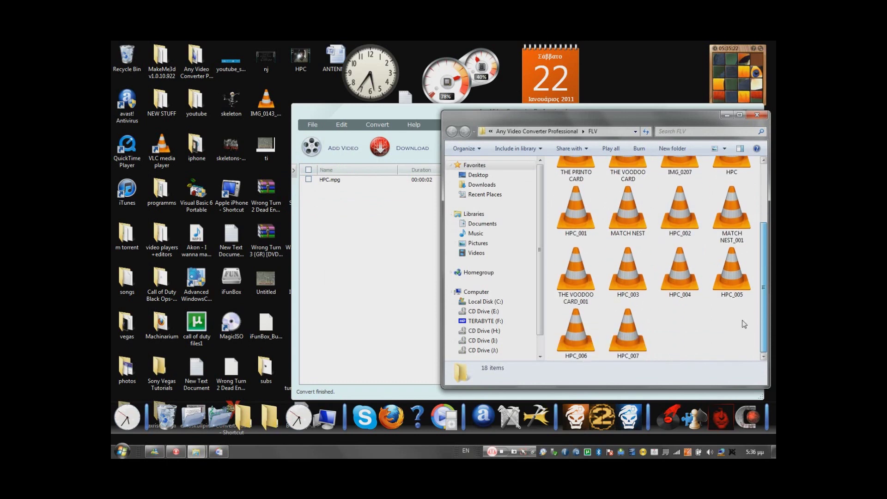
left_click(628, 331)
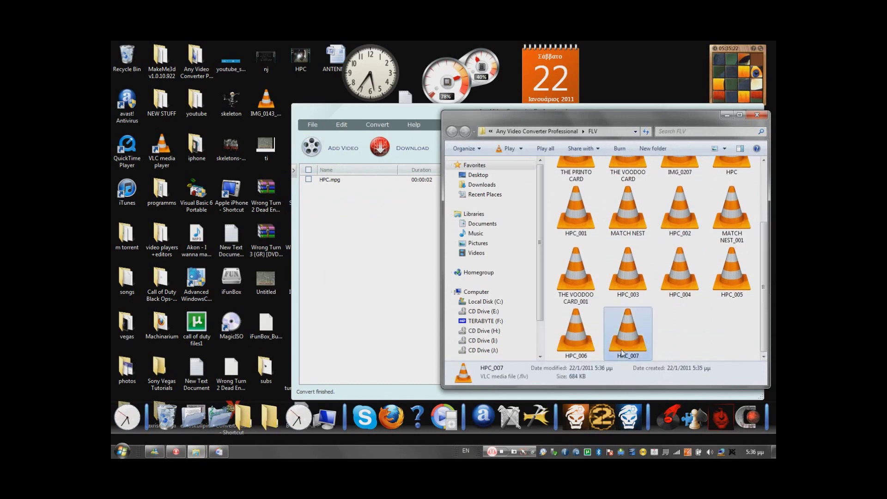
left_click(389, 423)
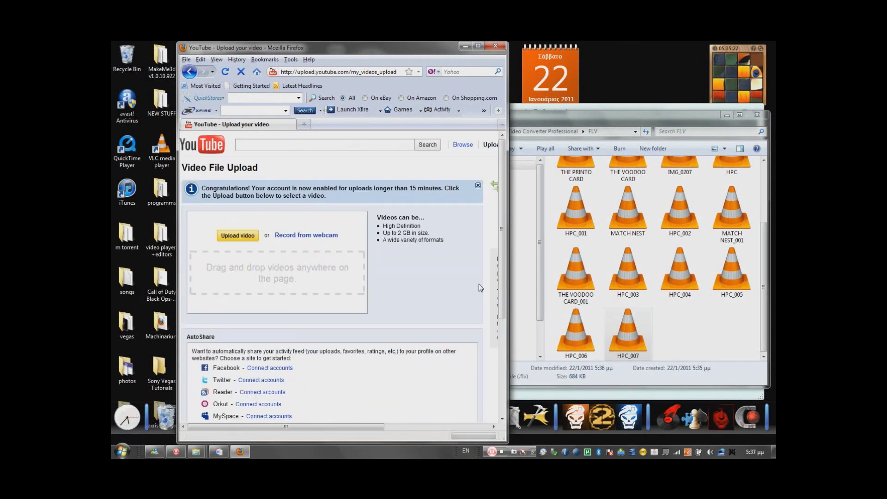
Drop HPC_007.flv onto YouTube's upload area and maximize the browser while it uploads
left_click_drag(619, 335, 311, 293)
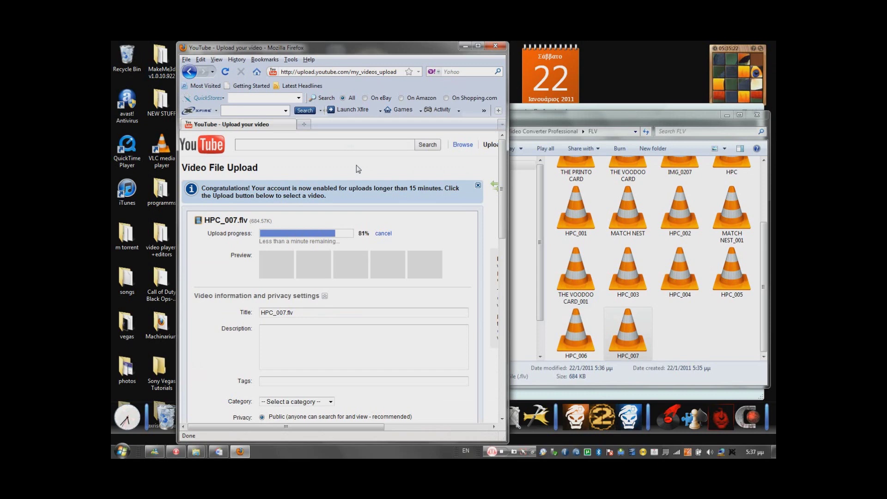
double_click(481, 46)
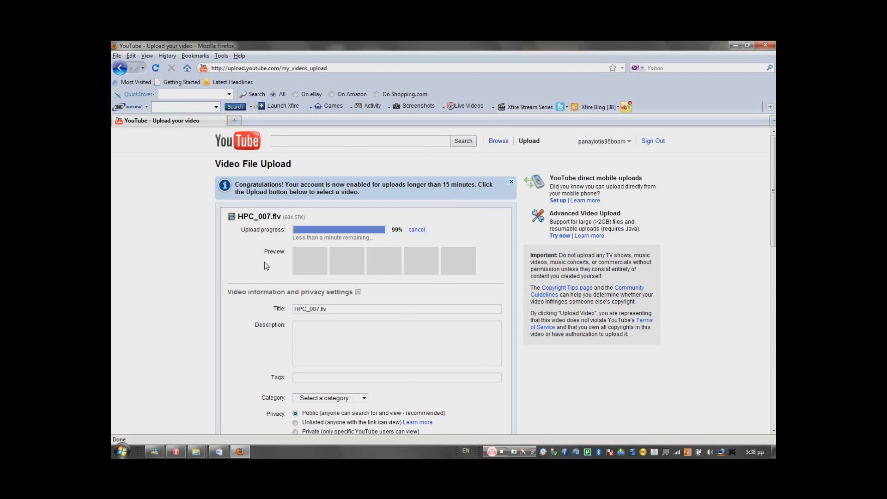
Open YouTube's My Videos page in a new tab while the HPC_007.flv upload finishes
scroll(352, 233, "down", 4)
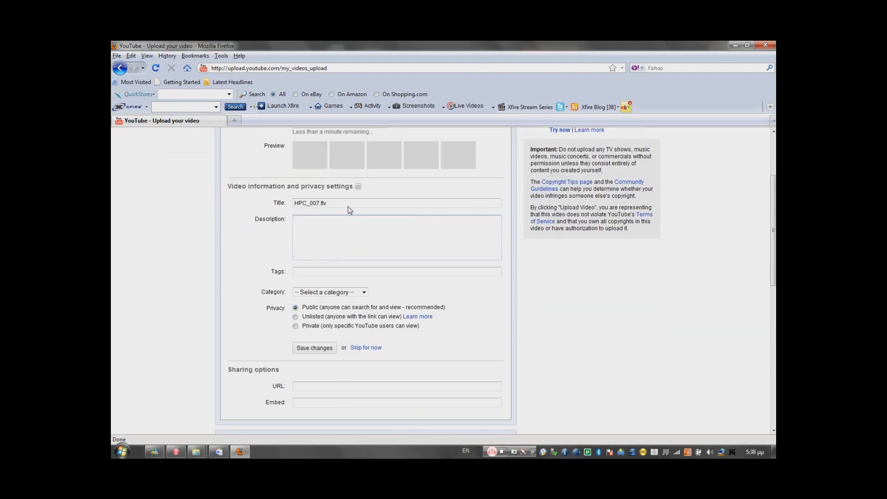
scroll(354, 208, "up", 4)
left_click(236, 121)
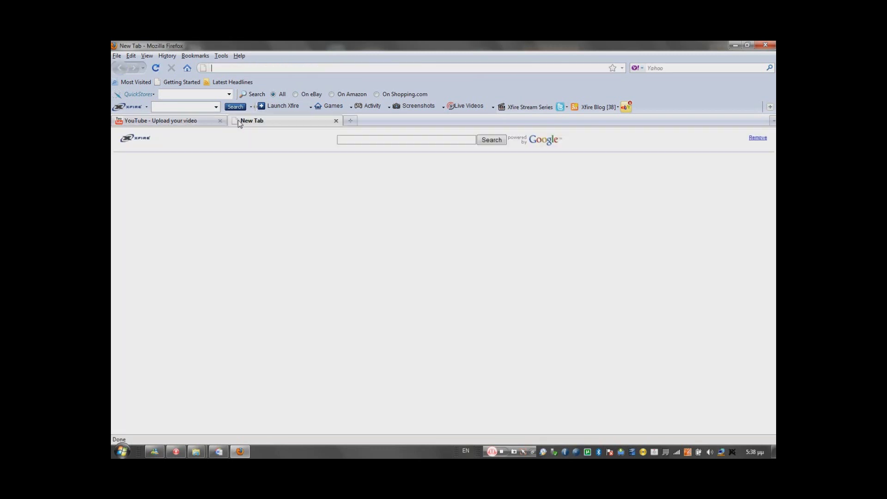
left_click(186, 122)
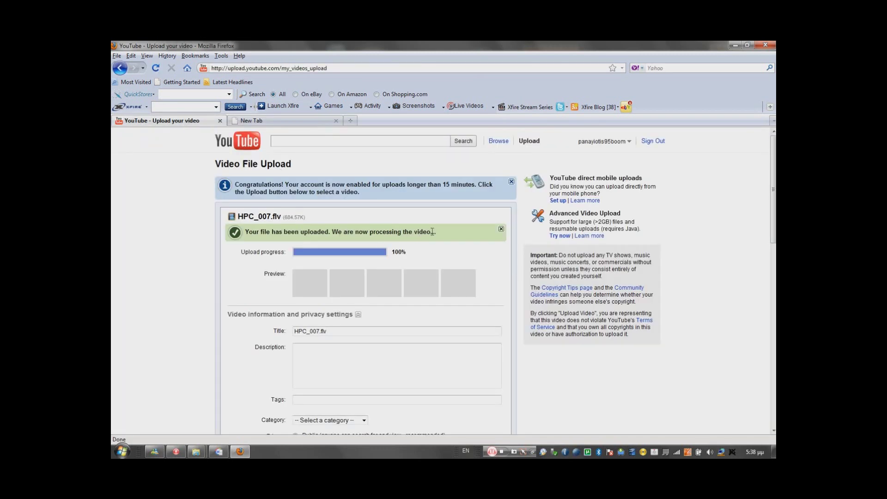
left_click(259, 123)
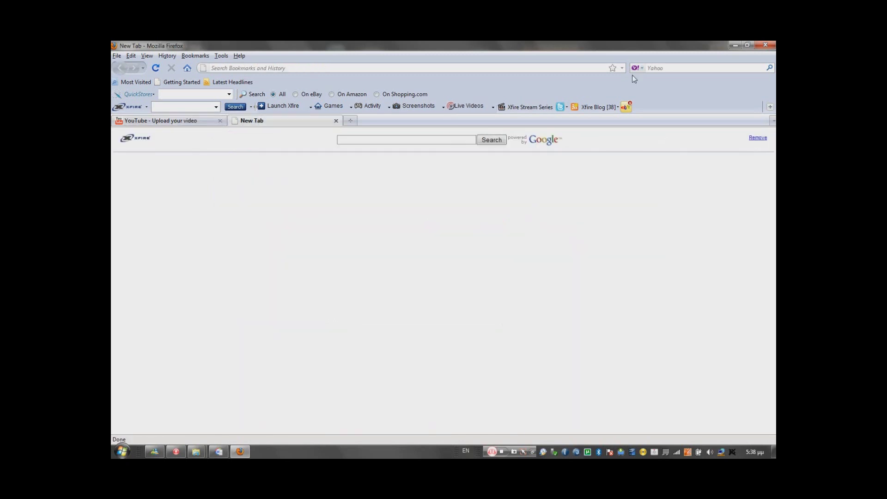
left_click(622, 68)
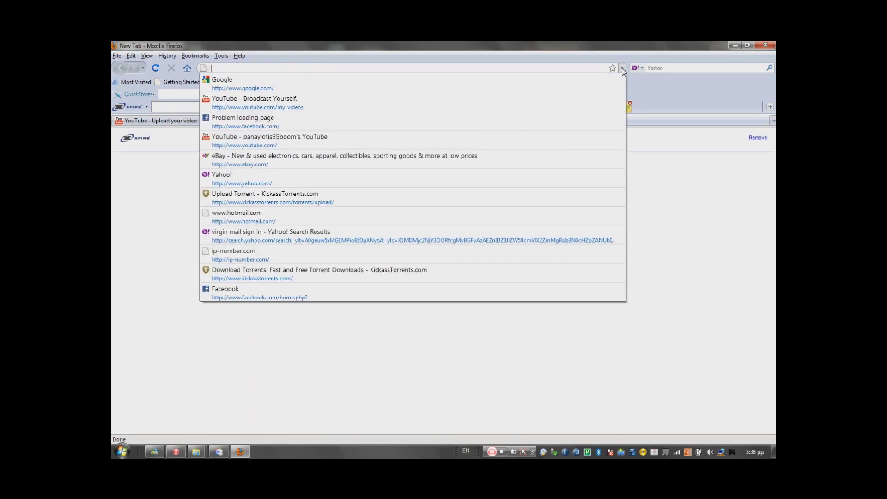
left_click(527, 109)
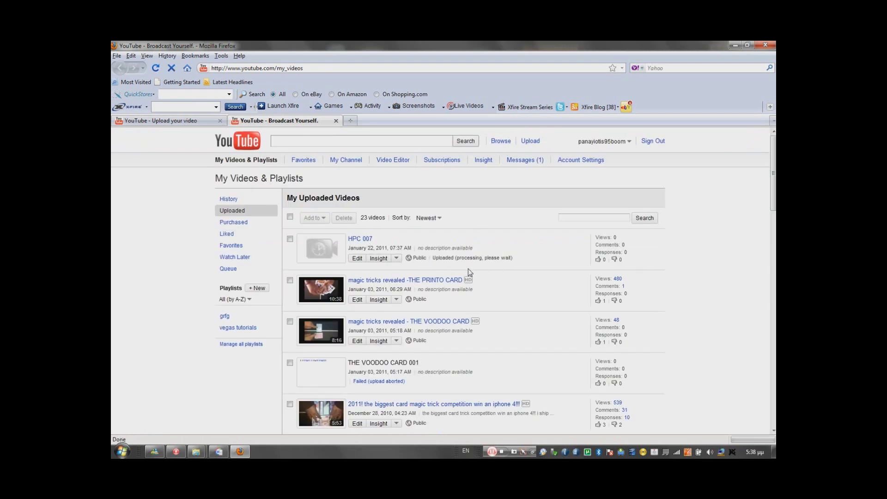
Open the HPC 007 watch page and reload it to see whether it plays
left_click(321, 248)
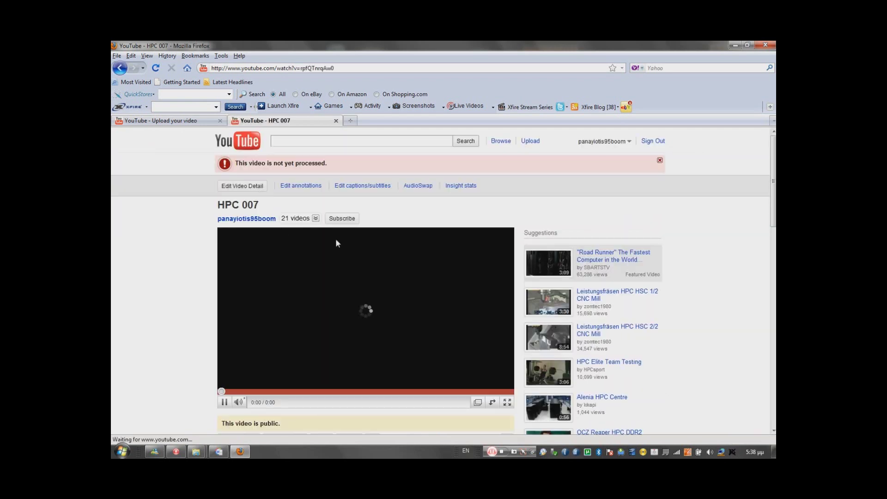
scroll(422, 266, "down", 3)
right_click(163, 202)
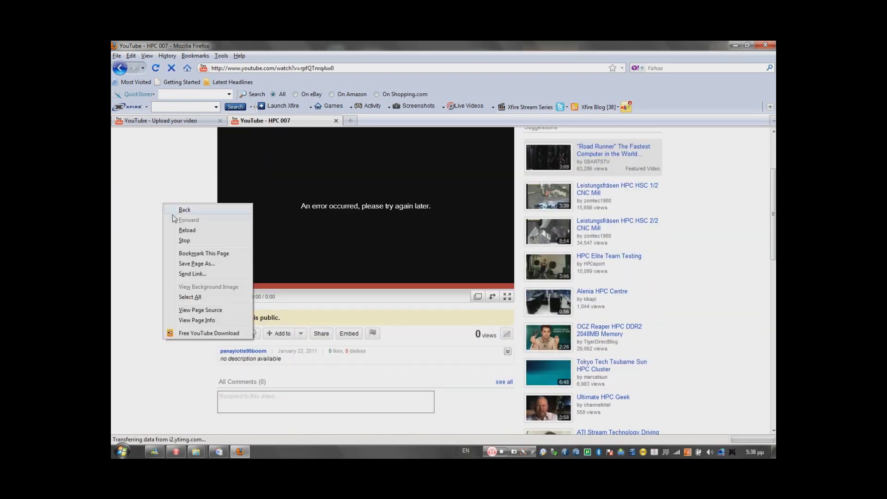
left_click(182, 229)
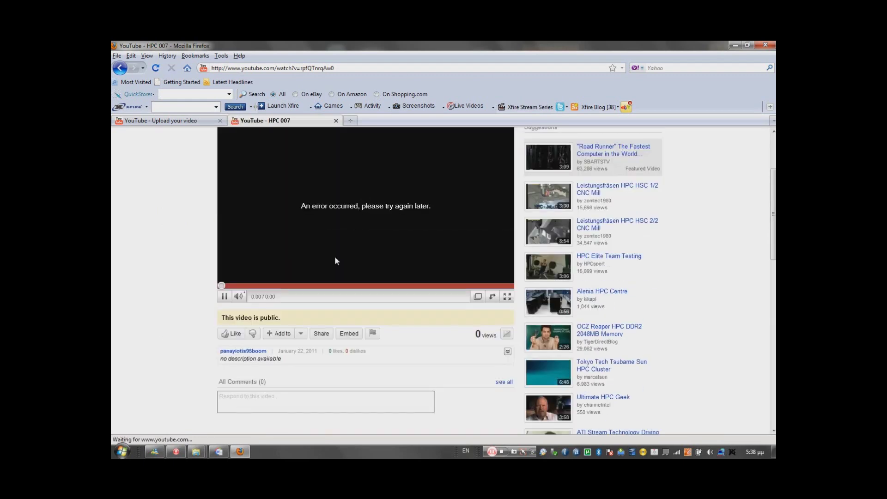
scroll(315, 258, "up", 3)
Dismiss the not-yet-processed warning, reload HPC 007 again, then close its tab
left_click(202, 119)
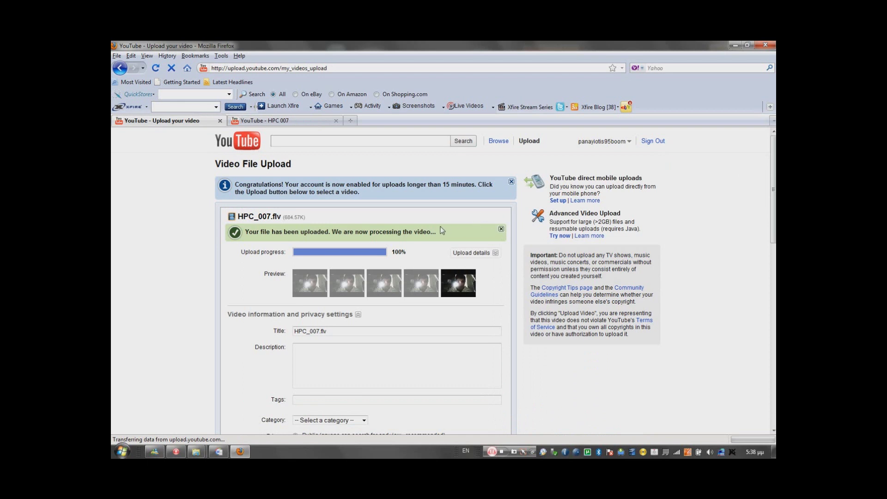
left_click(296, 122)
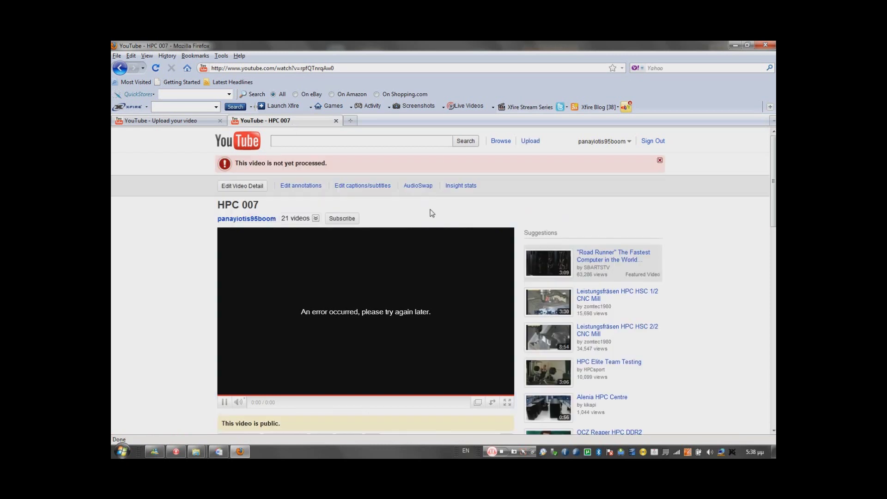
left_click(660, 160)
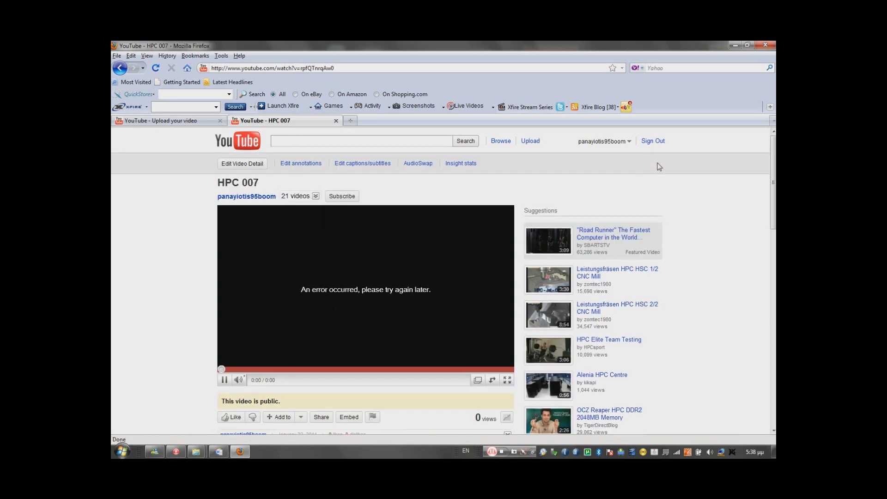
right_click(116, 309)
left_click(162, 334)
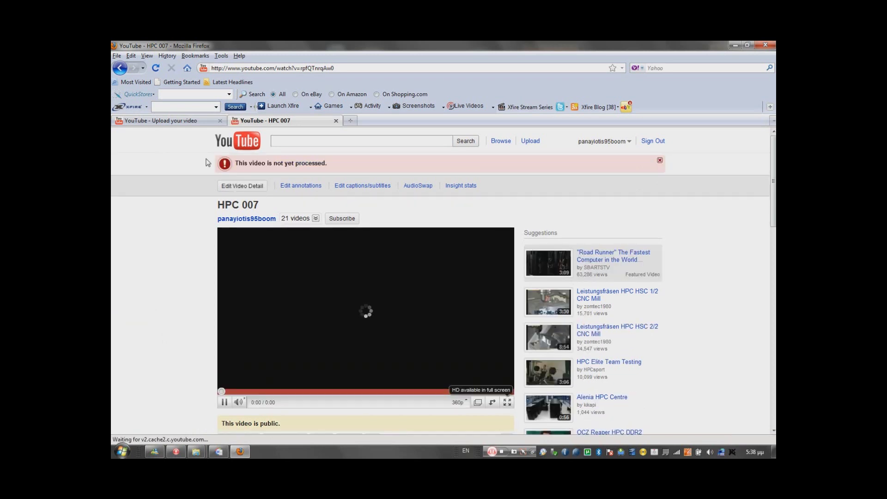
left_click(336, 121)
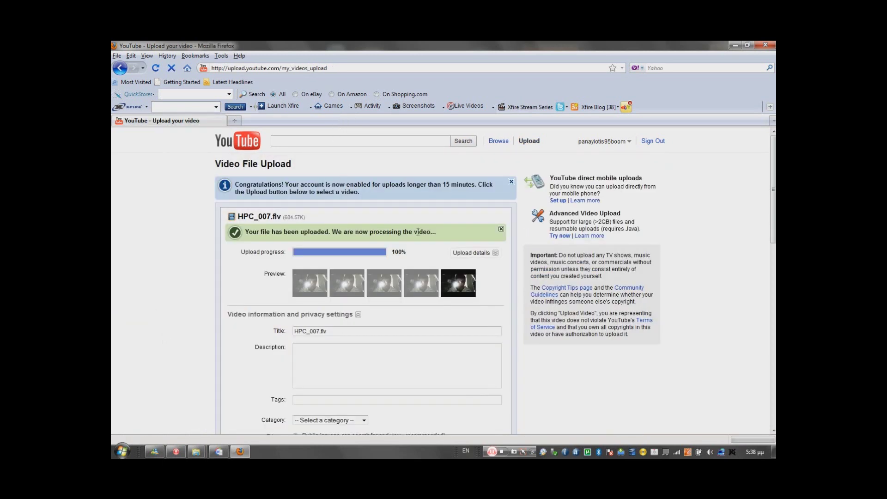
Go to My Videos from the account menu and open the HPC 007 video
left_click(589, 142)
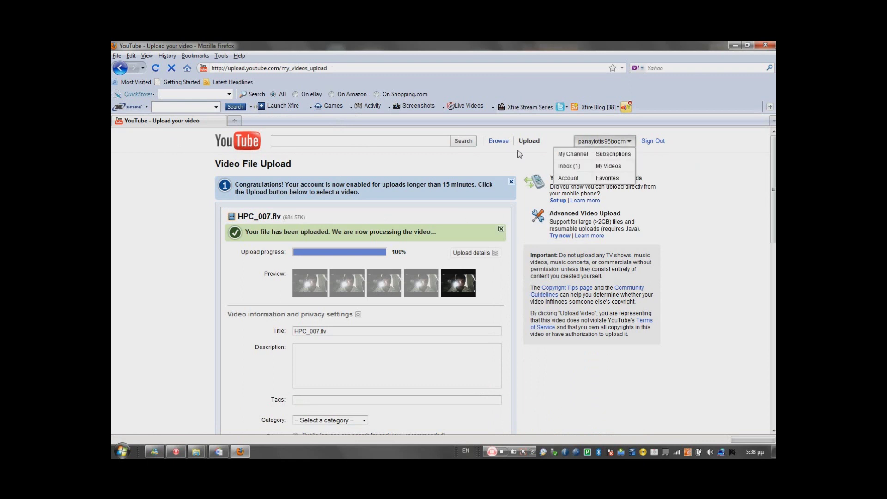
left_click(608, 166)
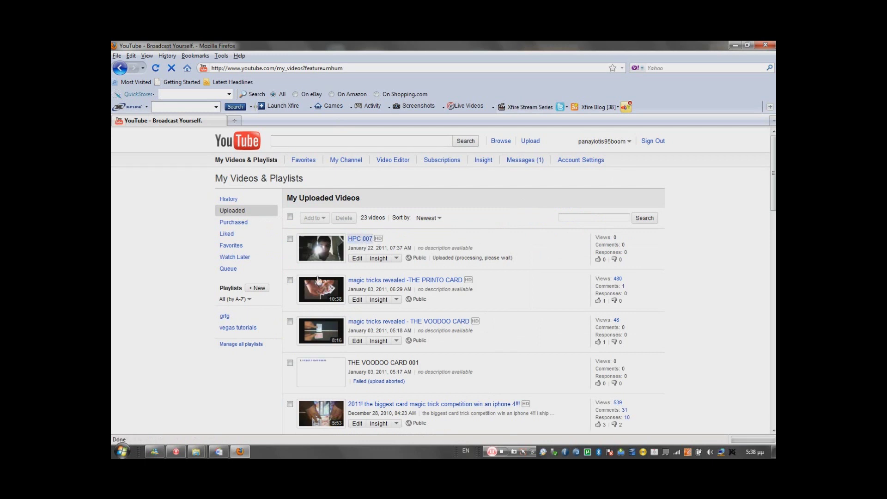
left_click(362, 238)
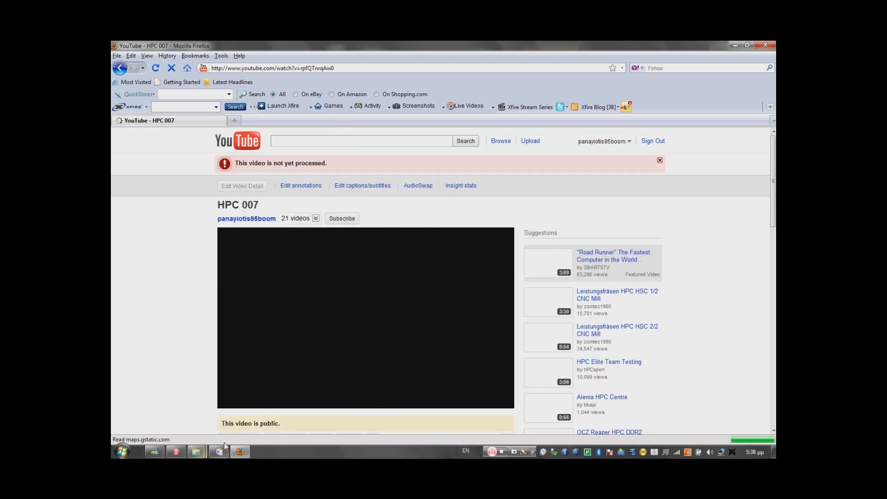
scroll(271, 366, "down", 2)
Pause the HPC 007 video and inspect its quality options, still at 360p
left_click(223, 350)
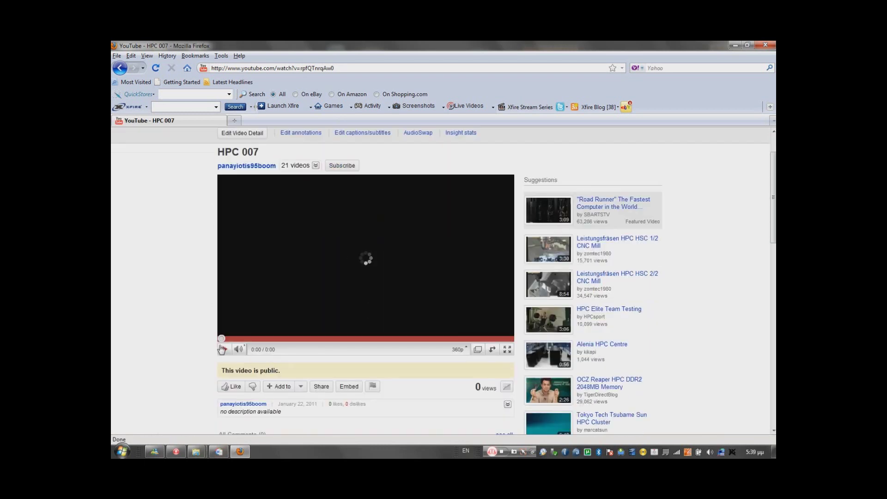
left_click(458, 349)
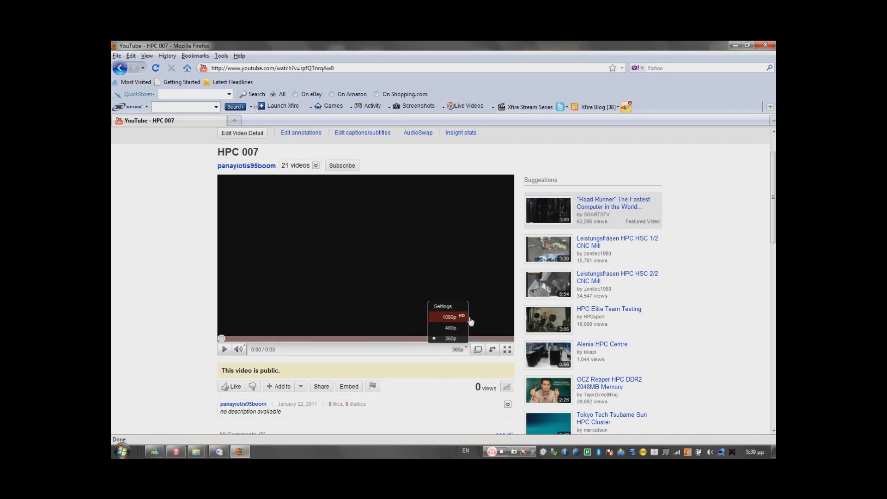
left_click(464, 350)
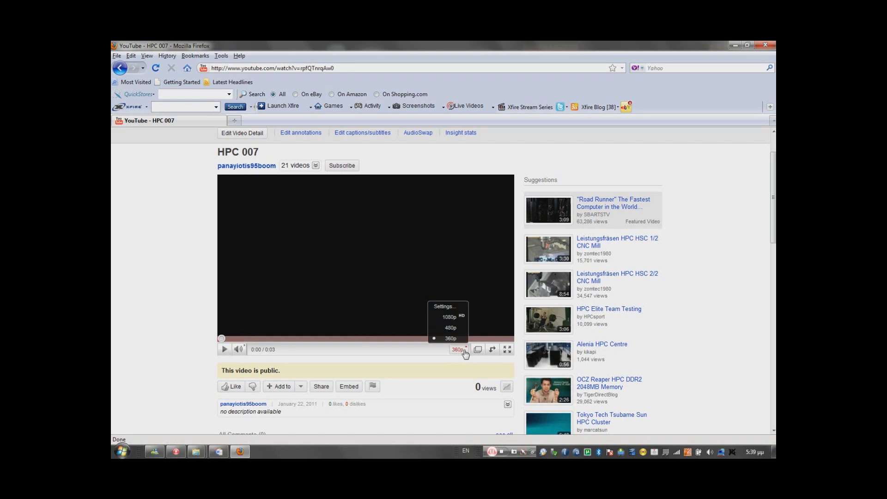
right_click(189, 257)
left_click(458, 350)
left_click(458, 350)
Reload the HPC 007 watch page and confirm 1080p HD is now offered
right_click(114, 313)
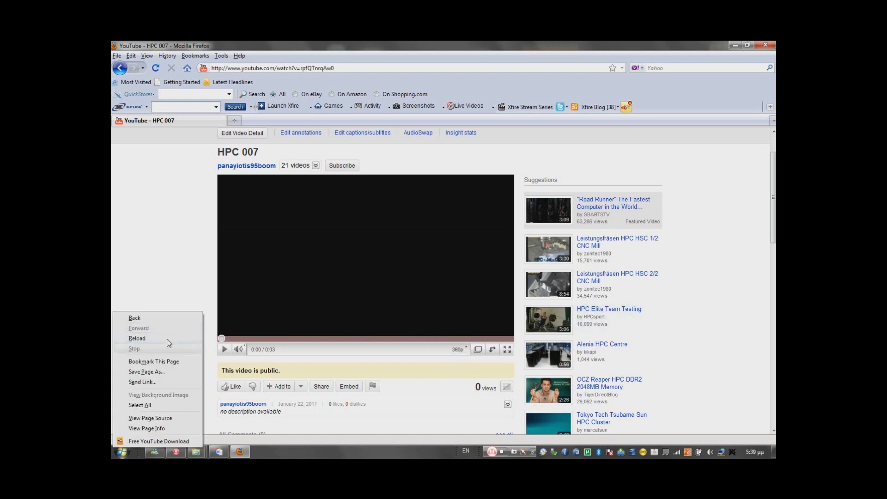
left_click(168, 340)
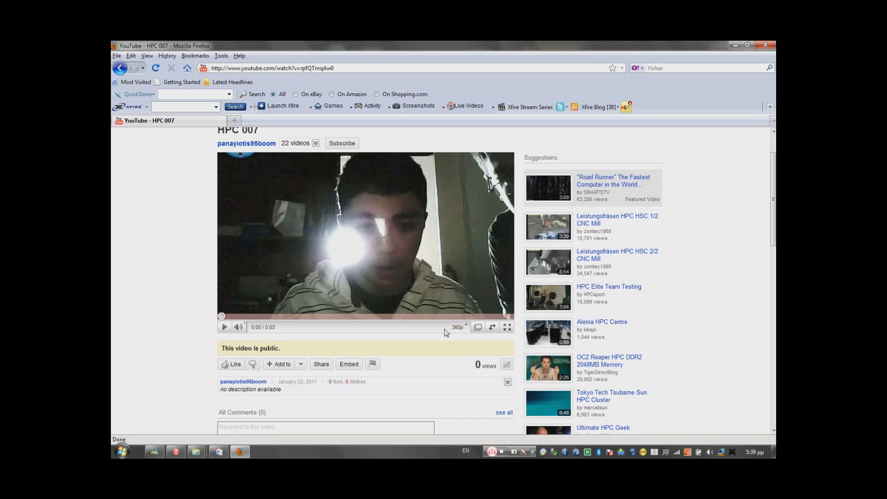
scroll(446, 332, "up", 2)
left_click(457, 381)
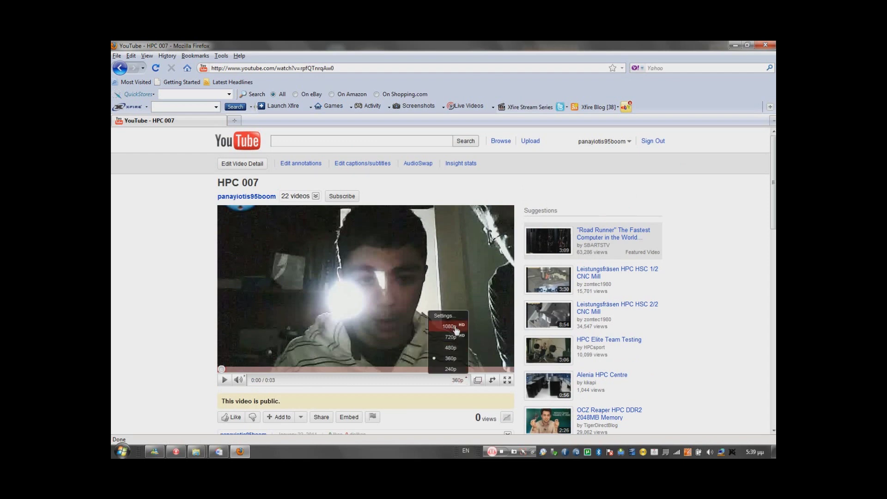